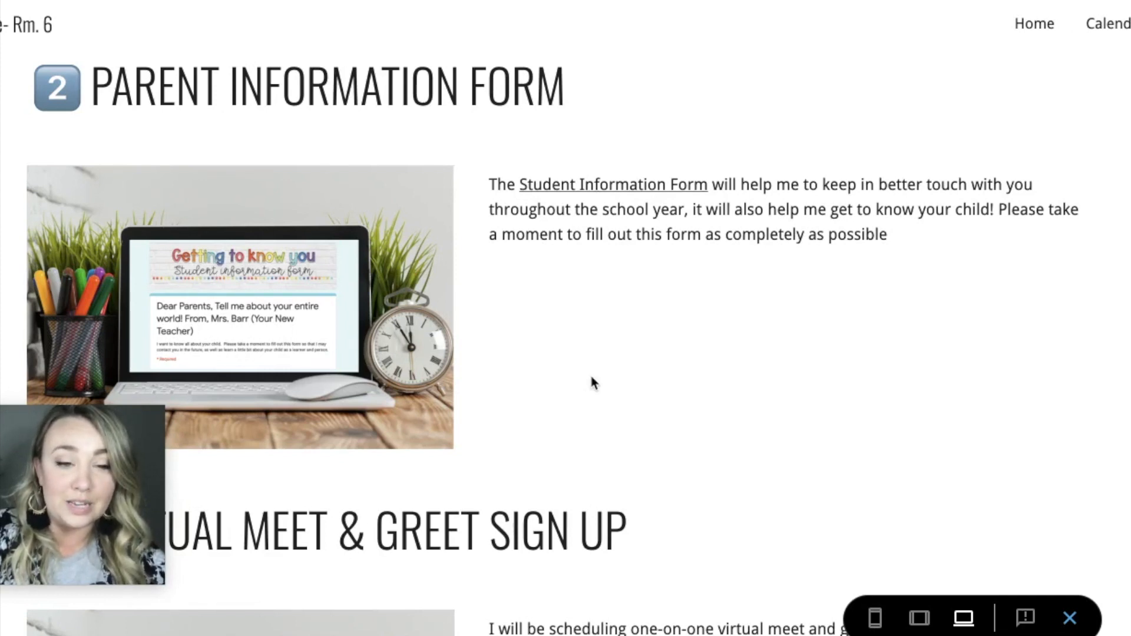
# Step: Review the example class site's parent form and meet-and-greet sections, look over its Calendar page, and return to Home
pyautogui.scroll(-2, 592, 382)
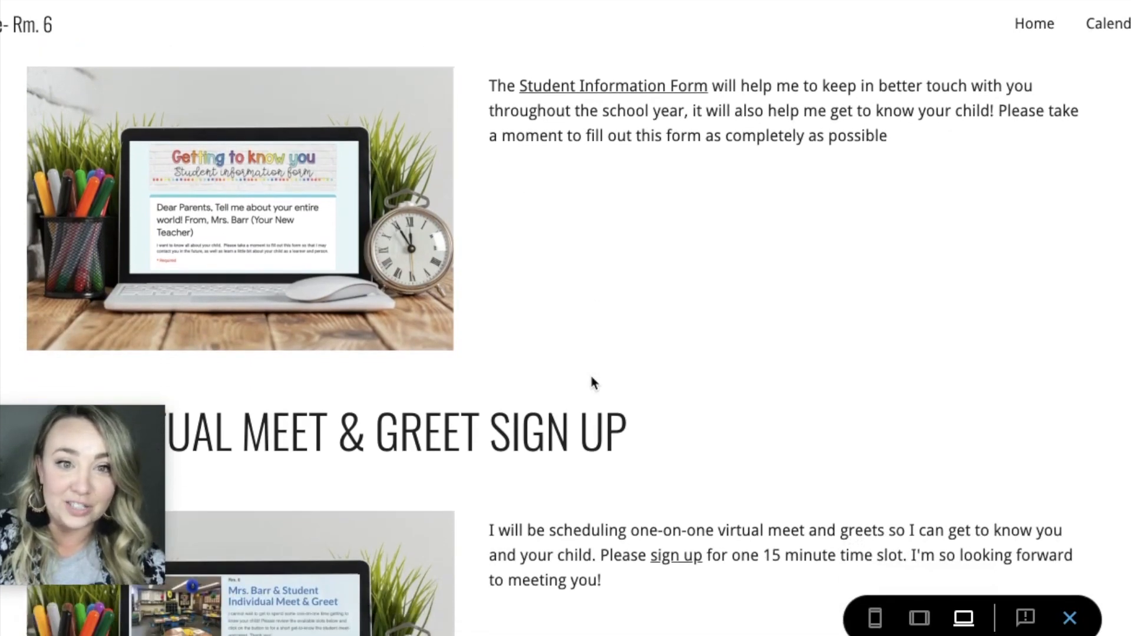
pyautogui.scroll(-3, 592, 383)
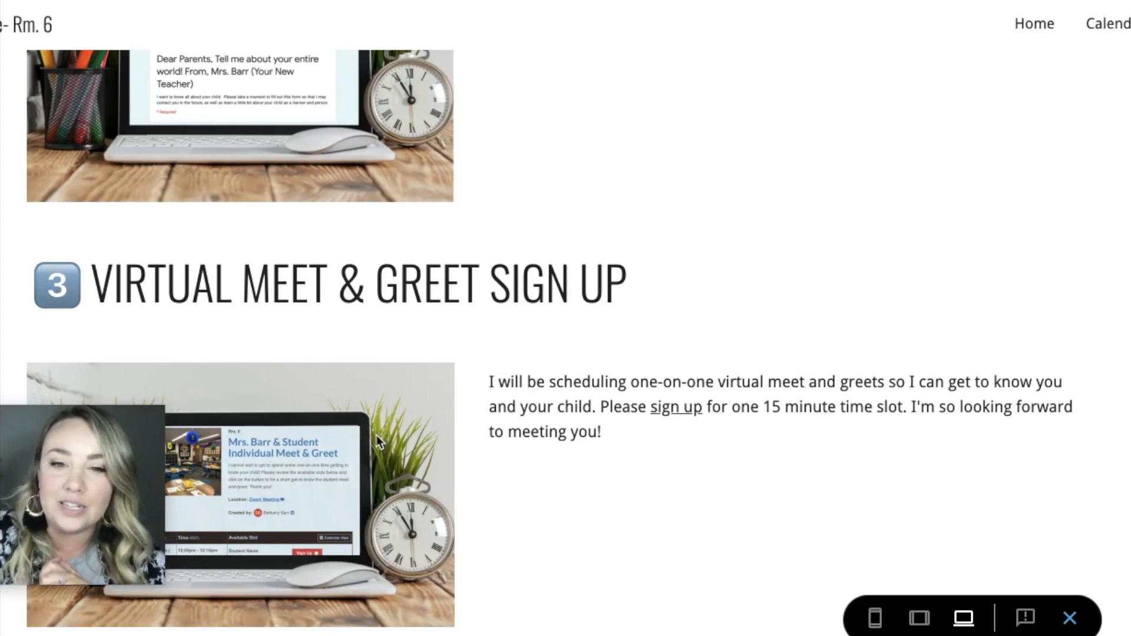
pyautogui.click(1107, 24)
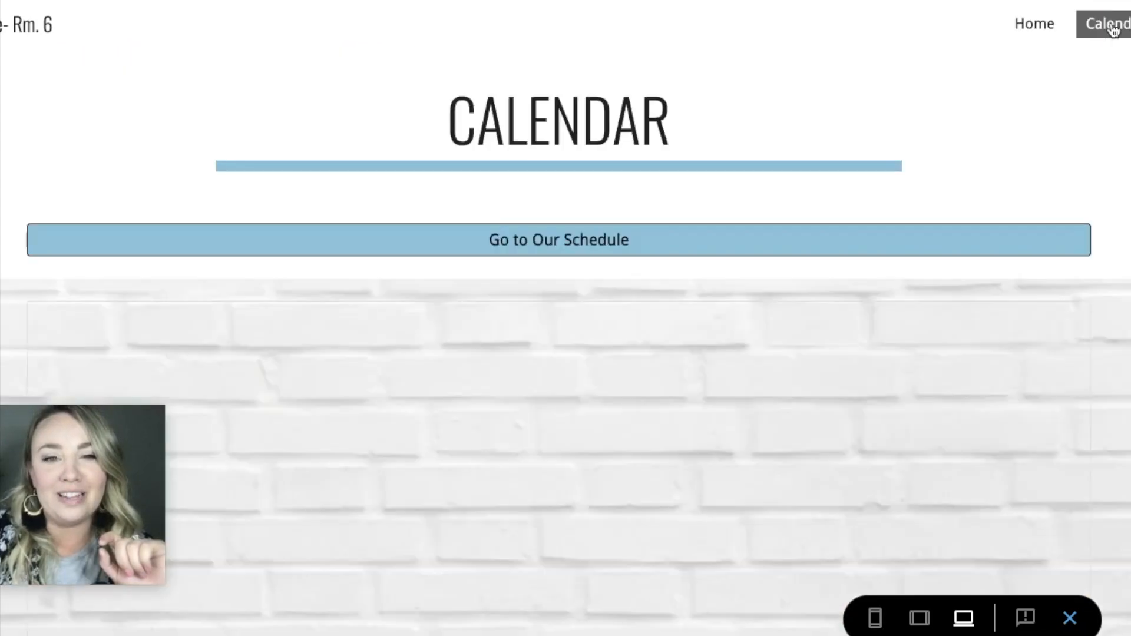
pyautogui.scroll(-8, 808, 482)
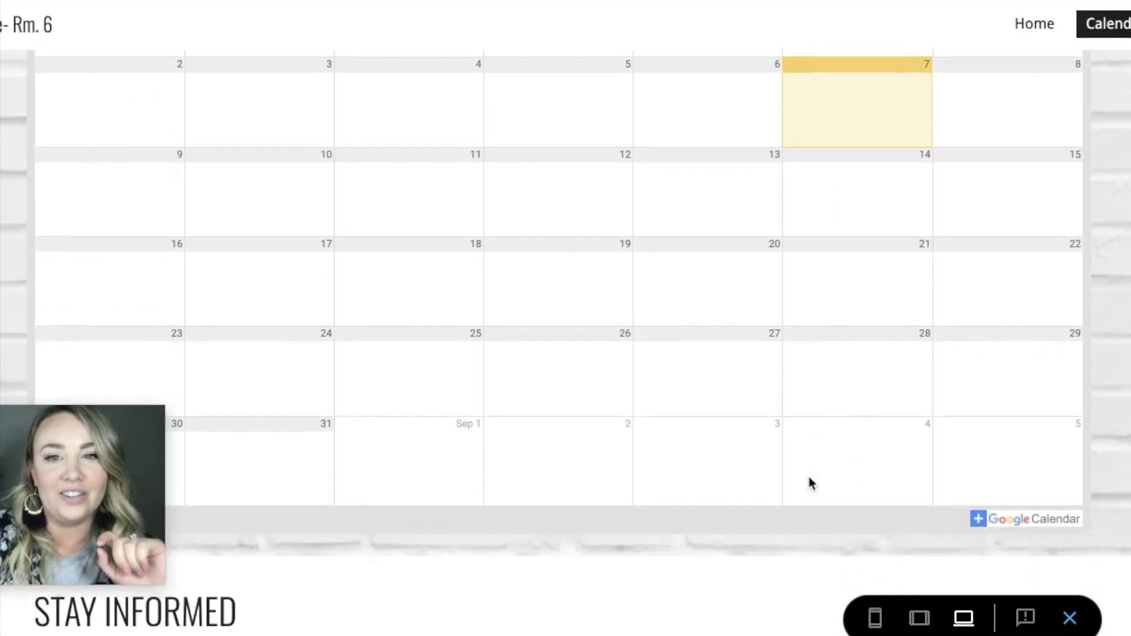
pyautogui.scroll(2, 810, 479)
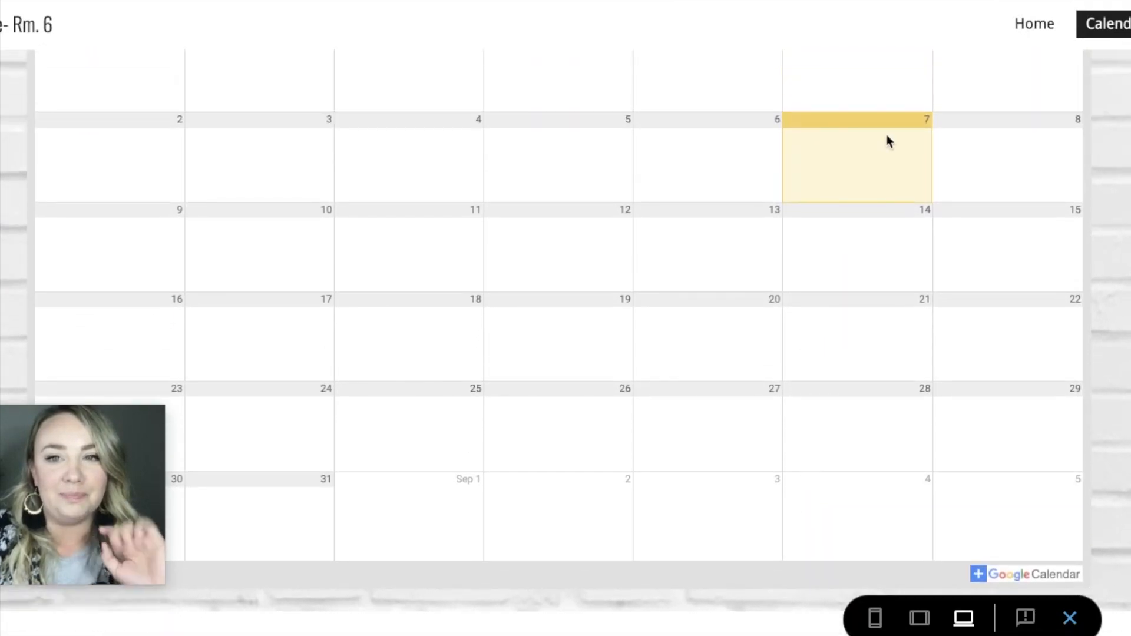
pyautogui.scroll(6, 895, 72)
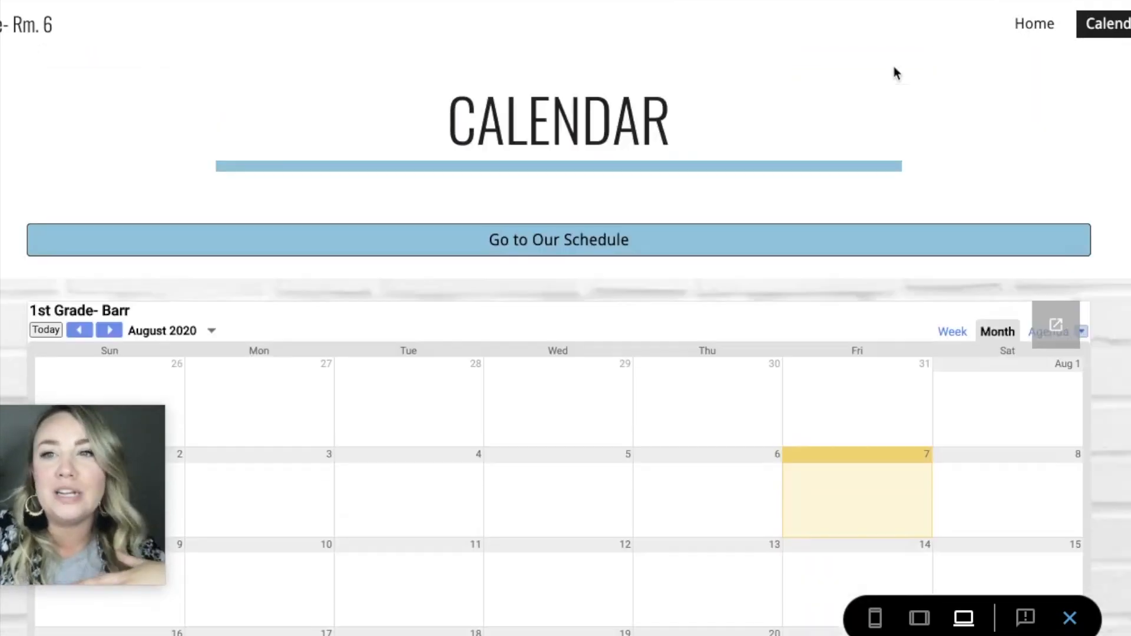
pyautogui.click(1037, 25)
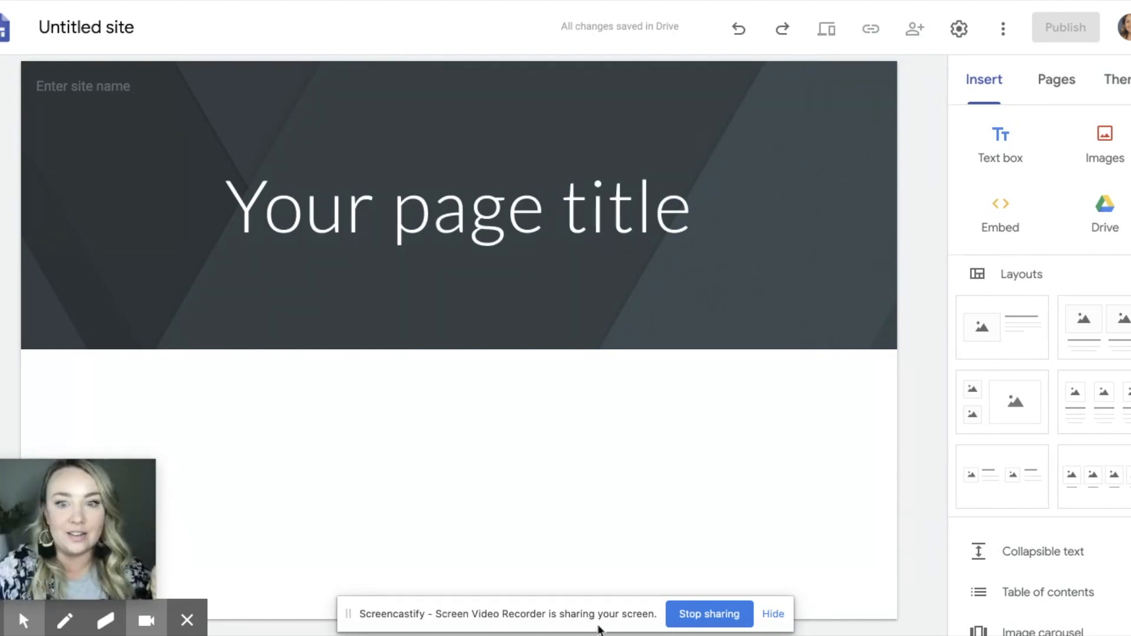
# Step: Apply the Impression theme to the untitled site and set its font style to Narrow
pyautogui.click(773, 614)
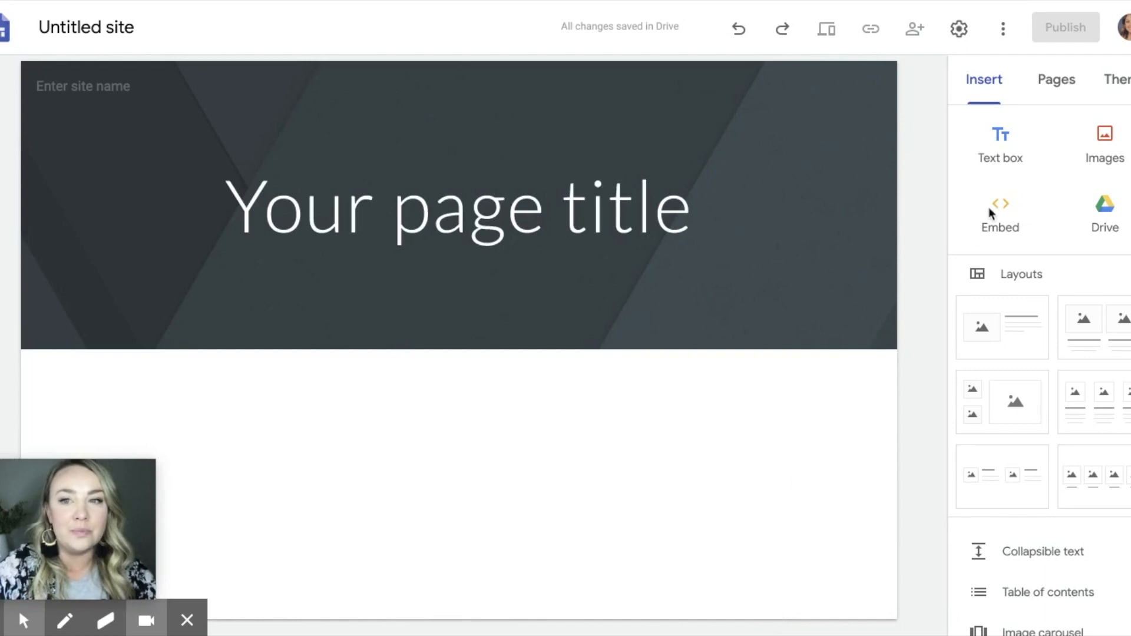
pyautogui.click(1123, 86)
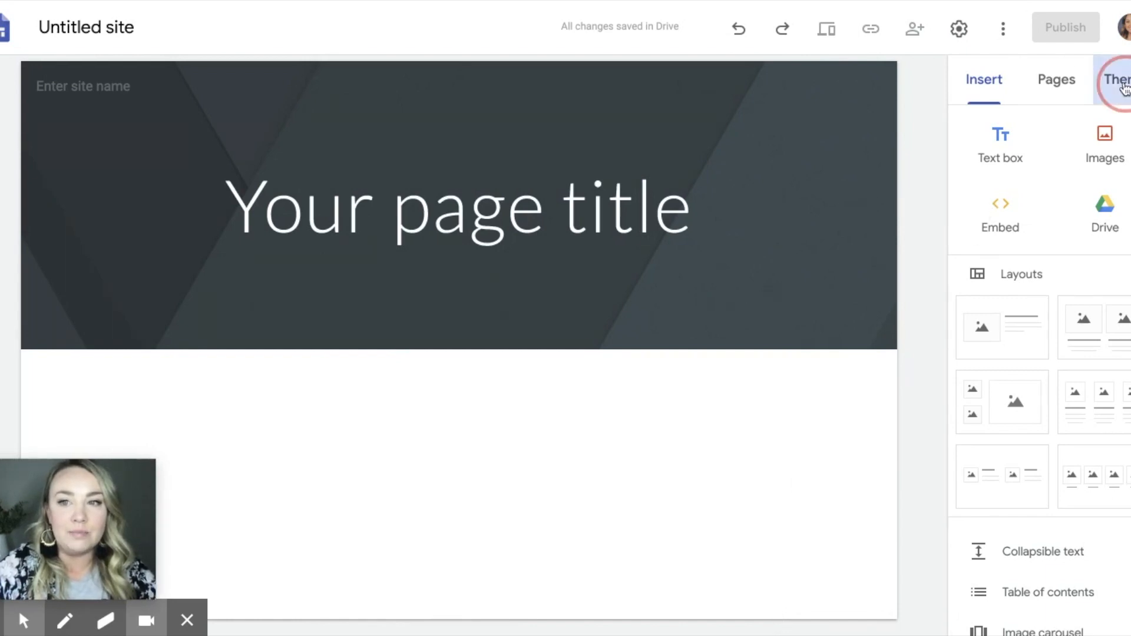
pyautogui.scroll(-2, 1029, 353)
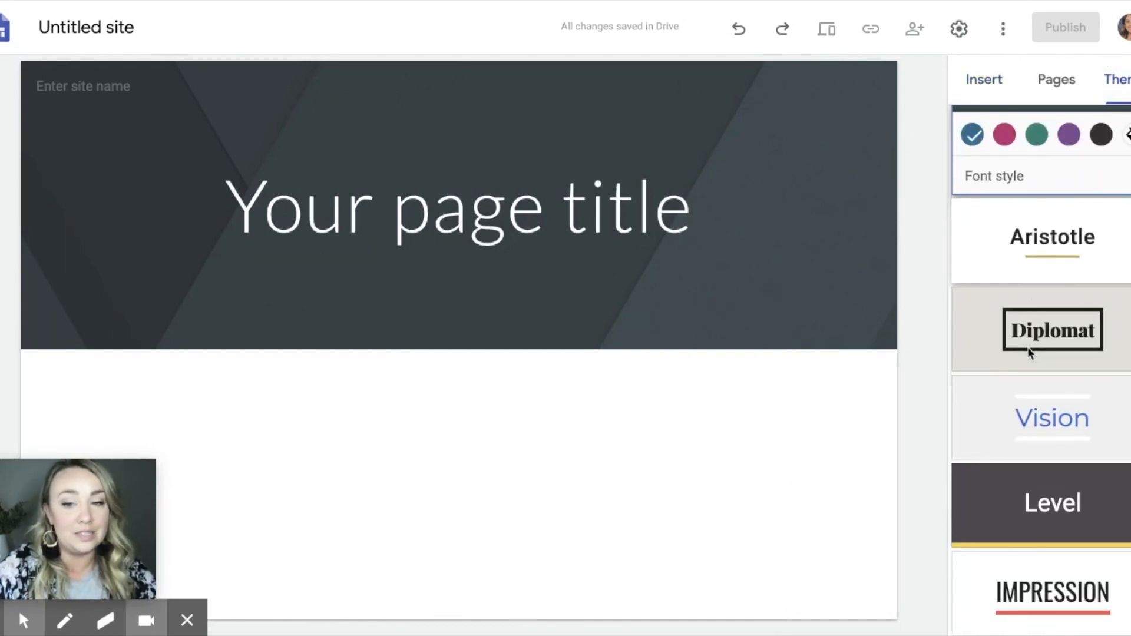
pyautogui.click(982, 596)
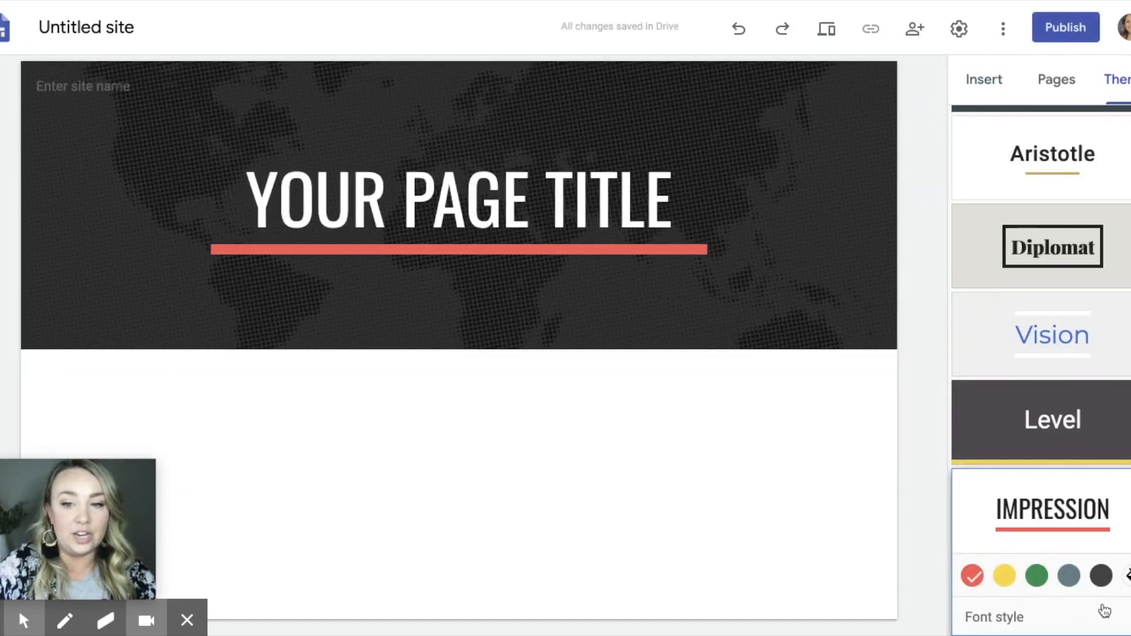
pyautogui.click(1102, 613)
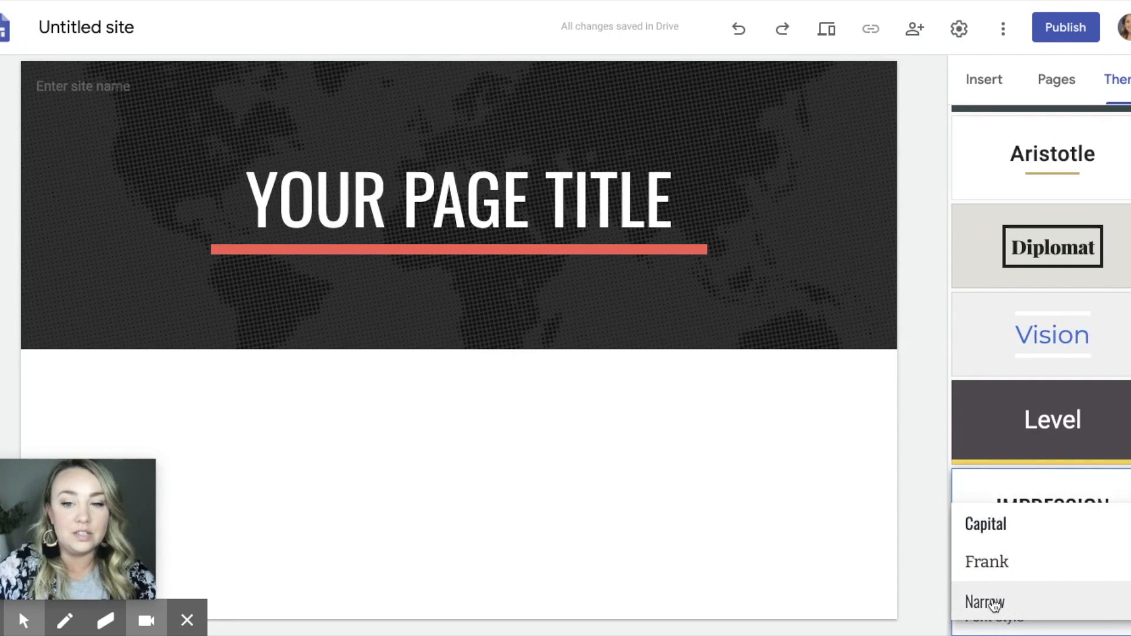
pyautogui.click(984, 601)
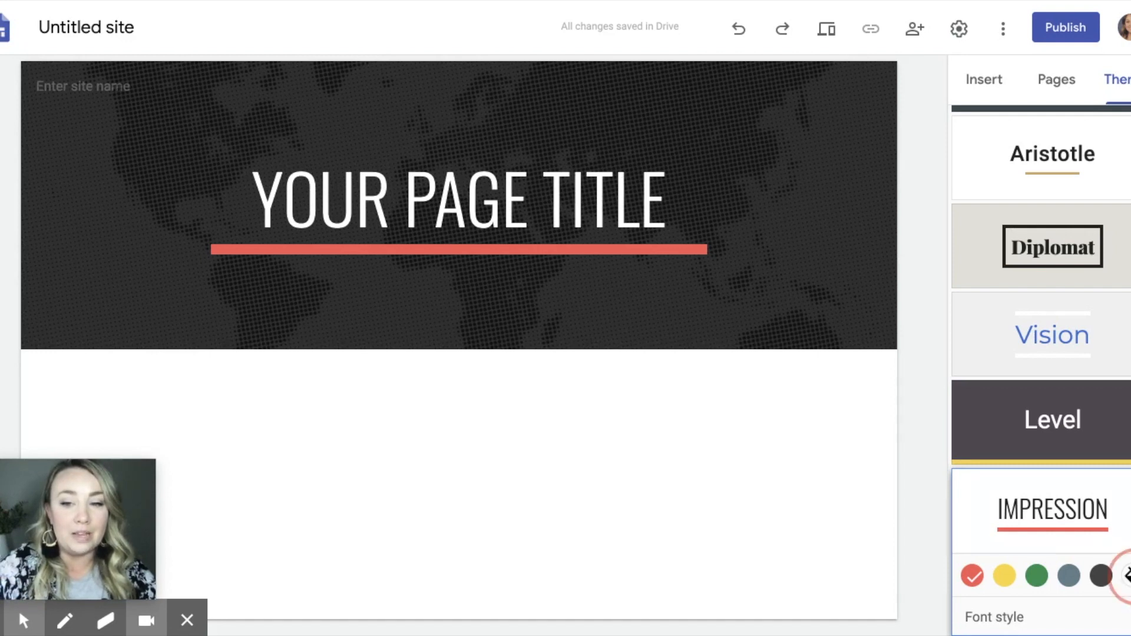
# Step: Set a custom light blue accent color, #8edef3, for the Impression theme
pyautogui.click(1122, 575)
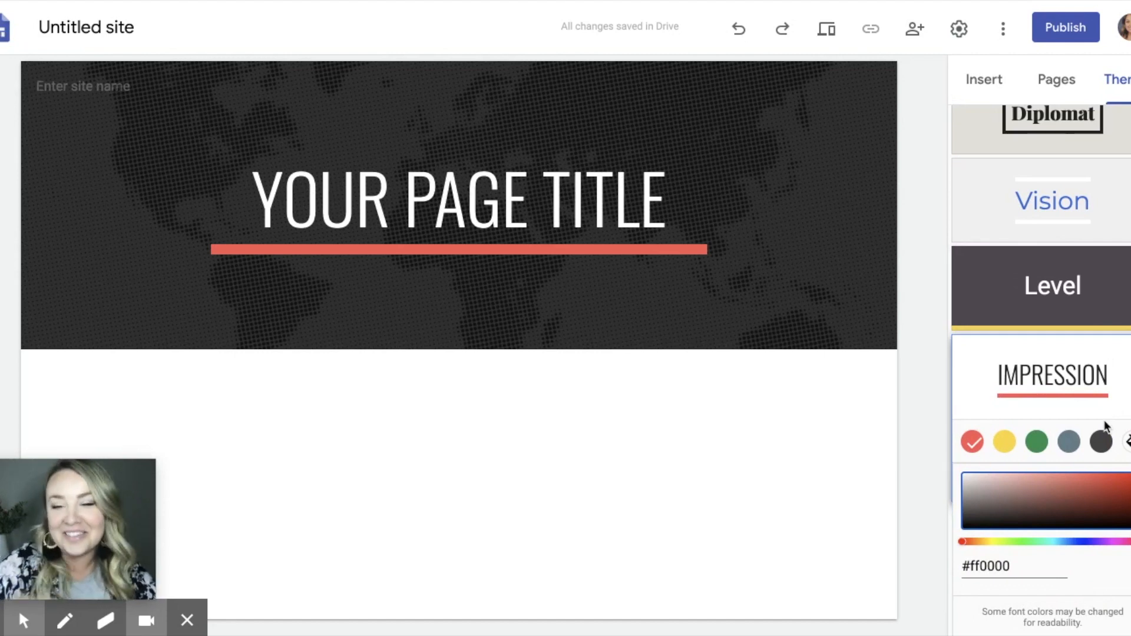
pyautogui.click(1053, 542)
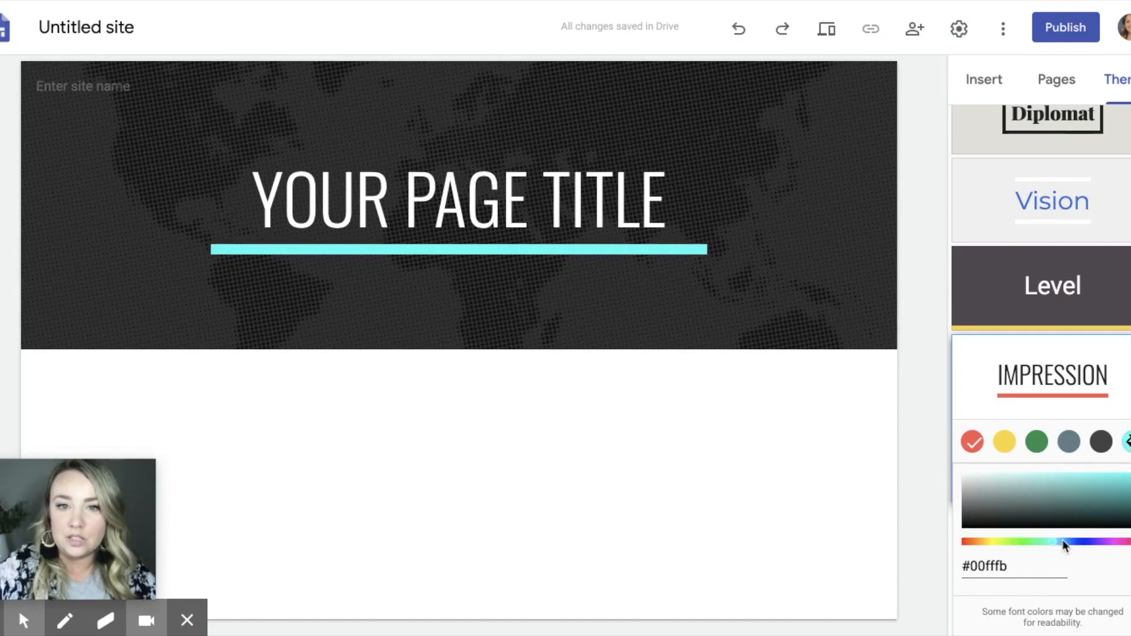
pyautogui.click(1051, 542)
pyautogui.moveTo(1051, 542)
pyautogui.mouseDown()
pyautogui.moveTo(1069, 542)
pyautogui.moveTo(1060, 541)
pyautogui.mouseUp()
pyautogui.click(1049, 492)
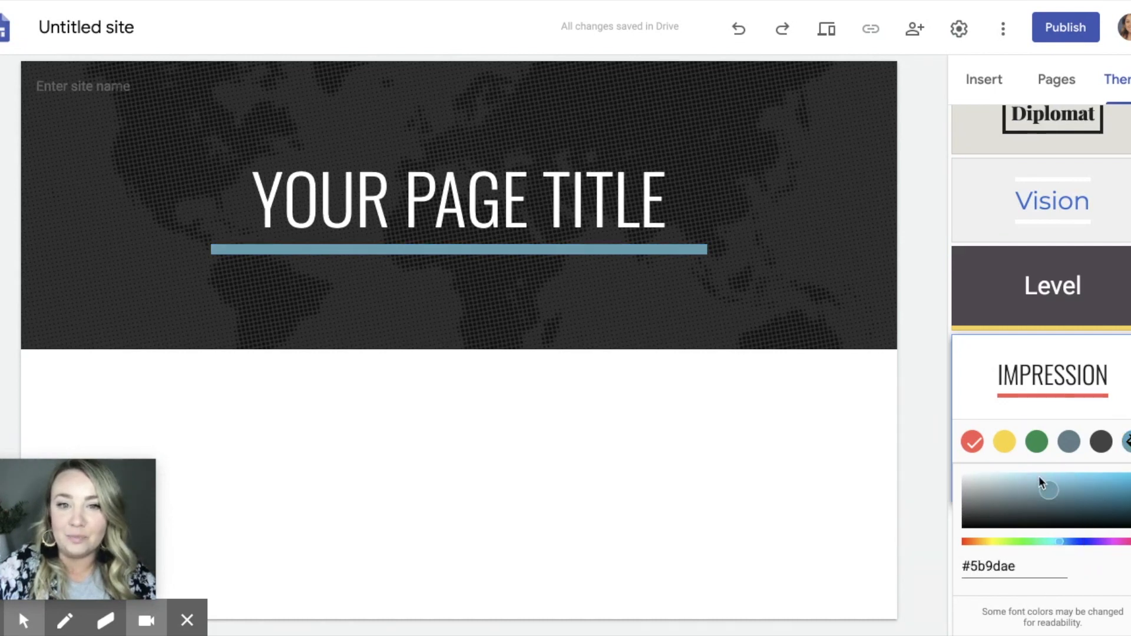
pyautogui.click(1037, 476)
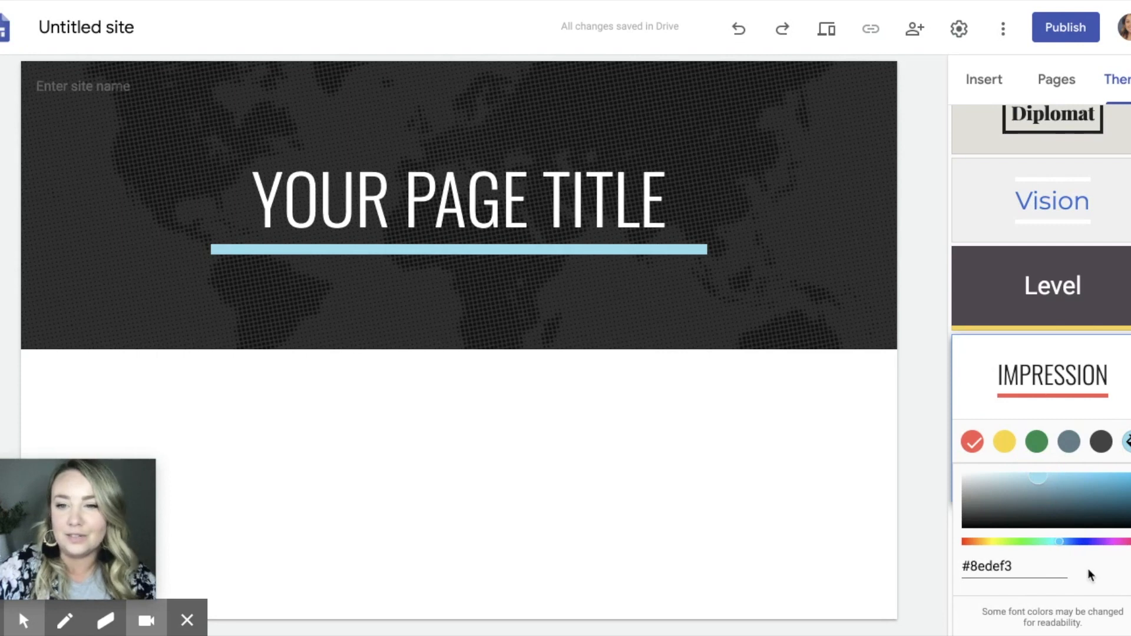
# Step: Add two new pages to the site named Student Portal and Parent Portal
pyautogui.click(1056, 79)
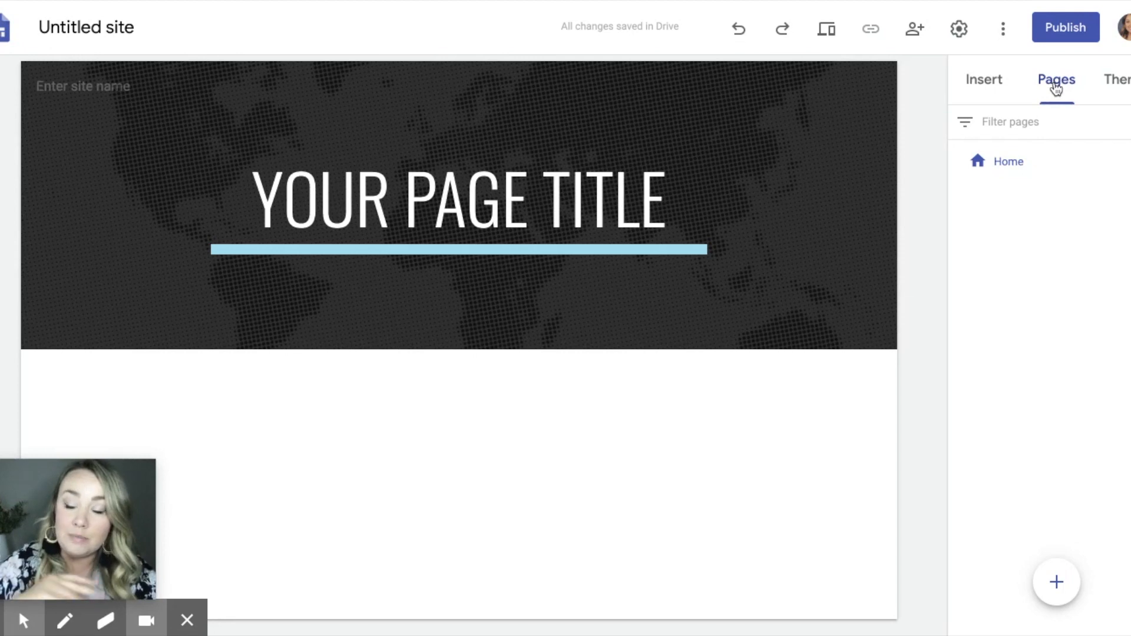
pyautogui.moveTo(1058, 590)
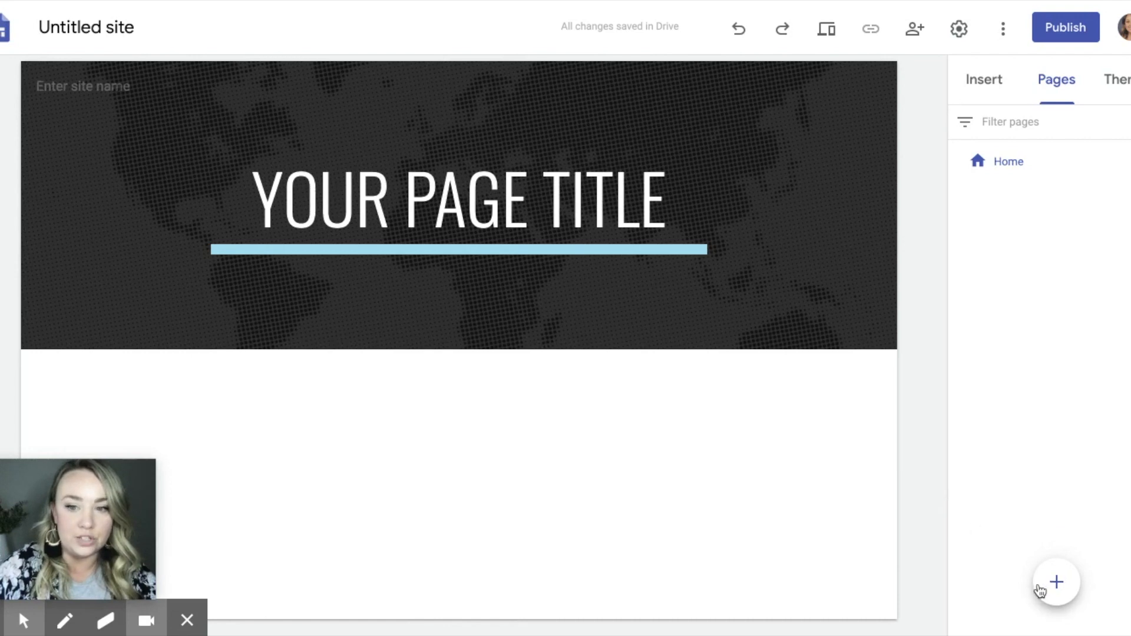
pyautogui.click(1050, 589)
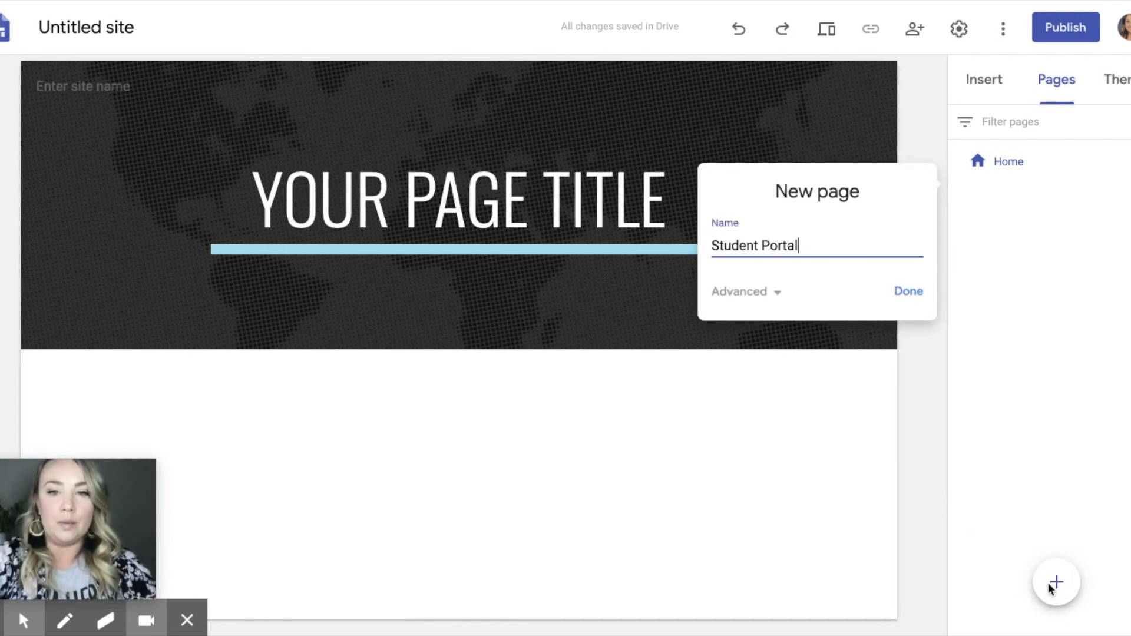
pyautogui.click(909, 291)
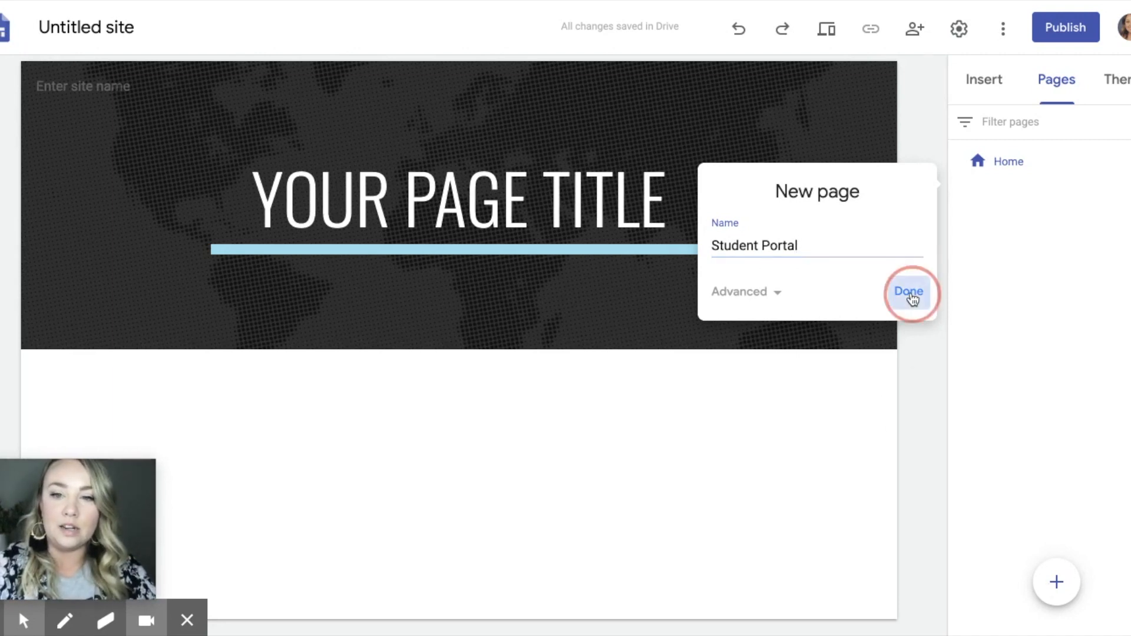
pyautogui.click(1056, 583)
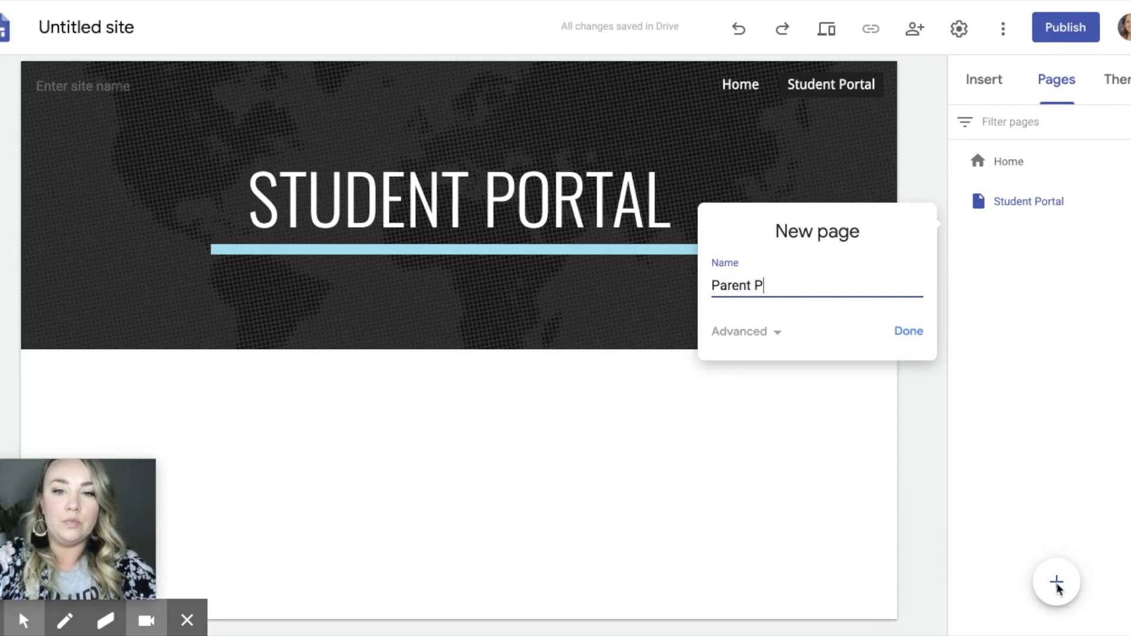
pyautogui.click(907, 330)
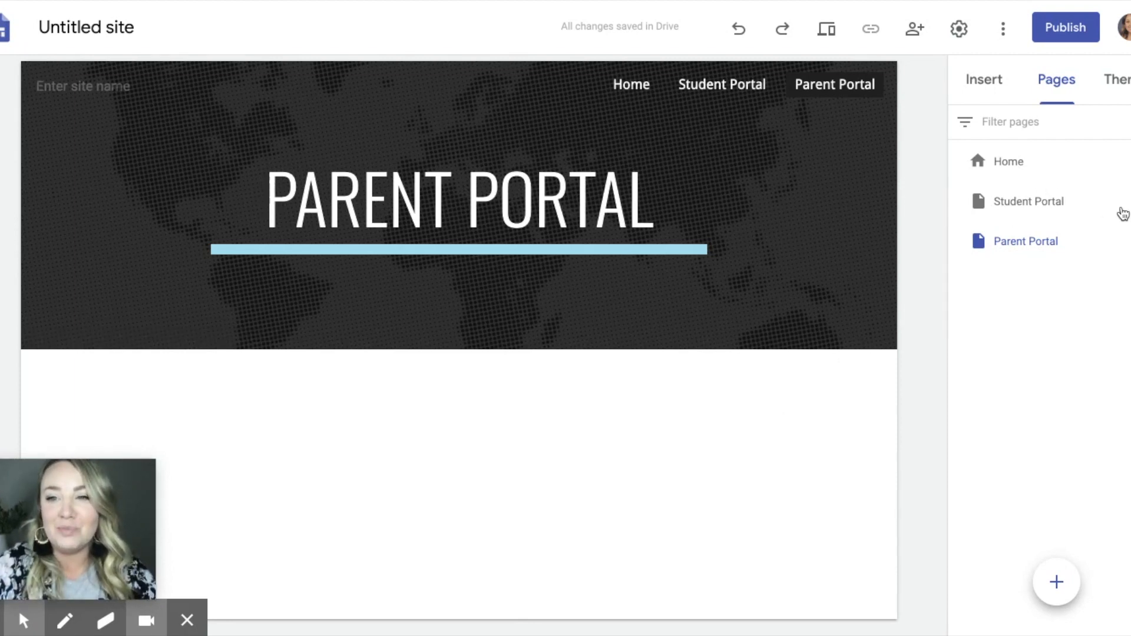
# Step: Hide the Student Portal and Parent Portal pages from the site navigation
pyautogui.click(1123, 201)
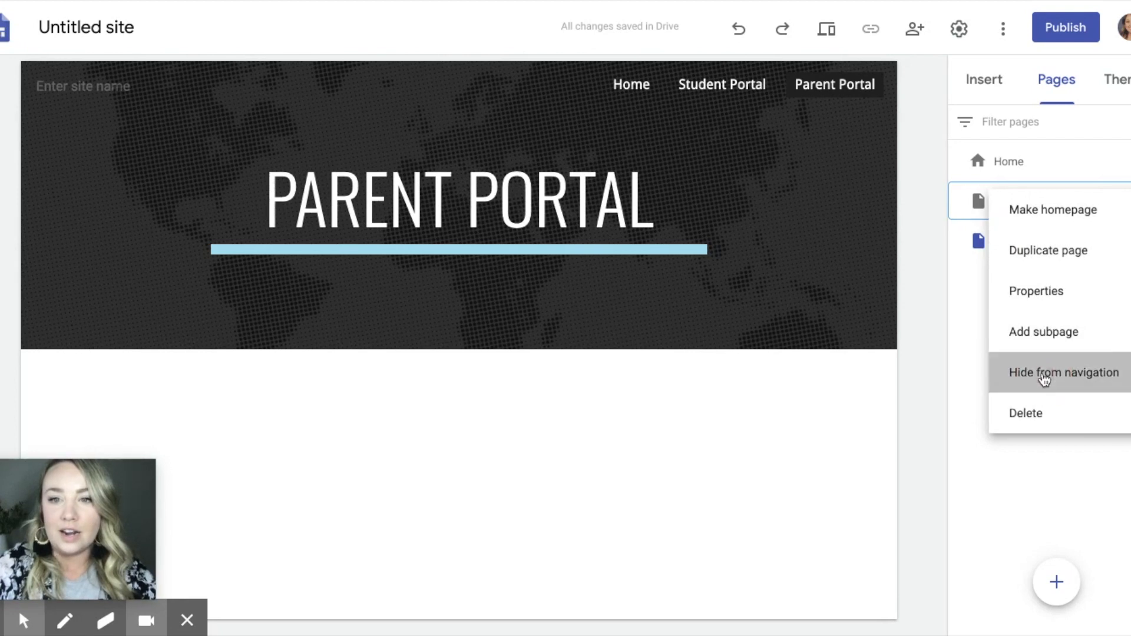
pyautogui.click(1030, 380)
pyautogui.click(1123, 241)
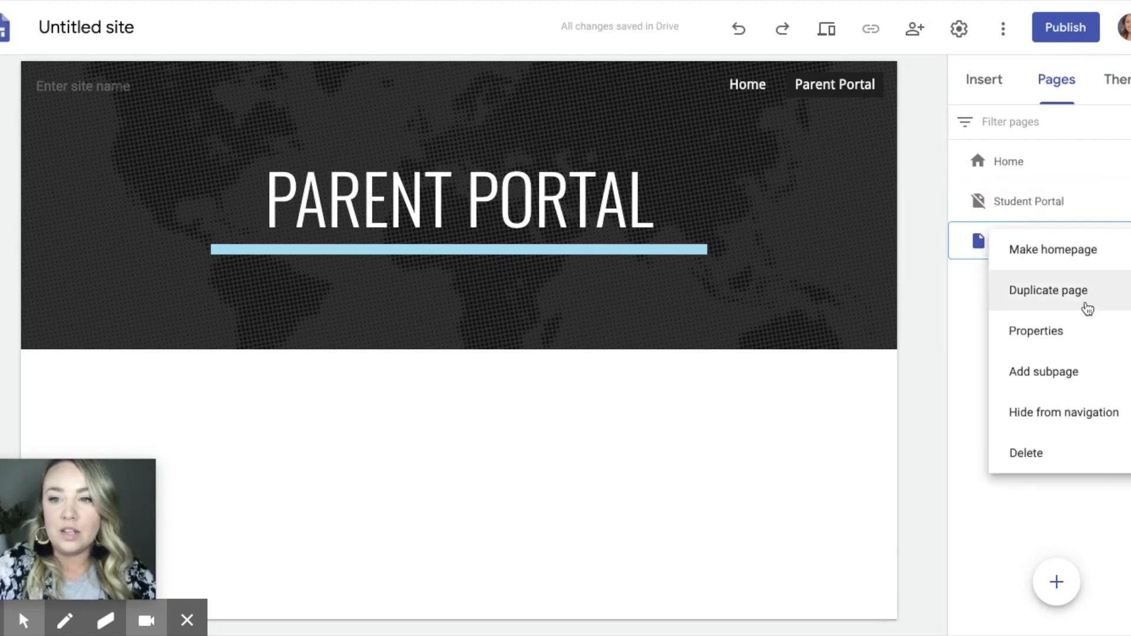
pyautogui.click(1045, 418)
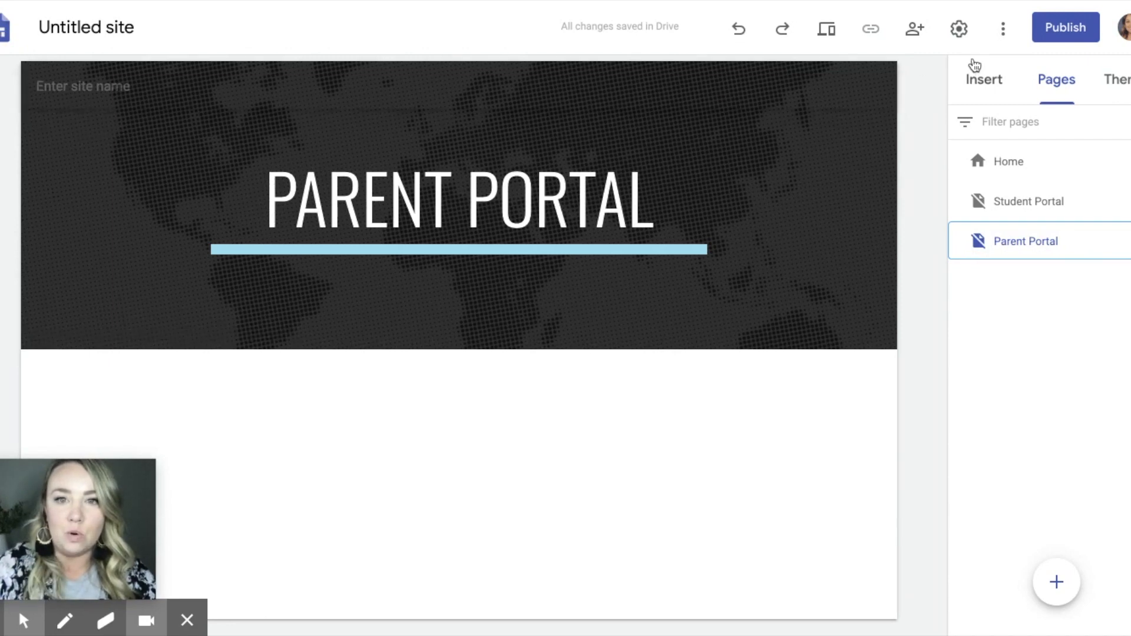
# Step: Add a new page named Calendar to the site
pyautogui.click(1064, 588)
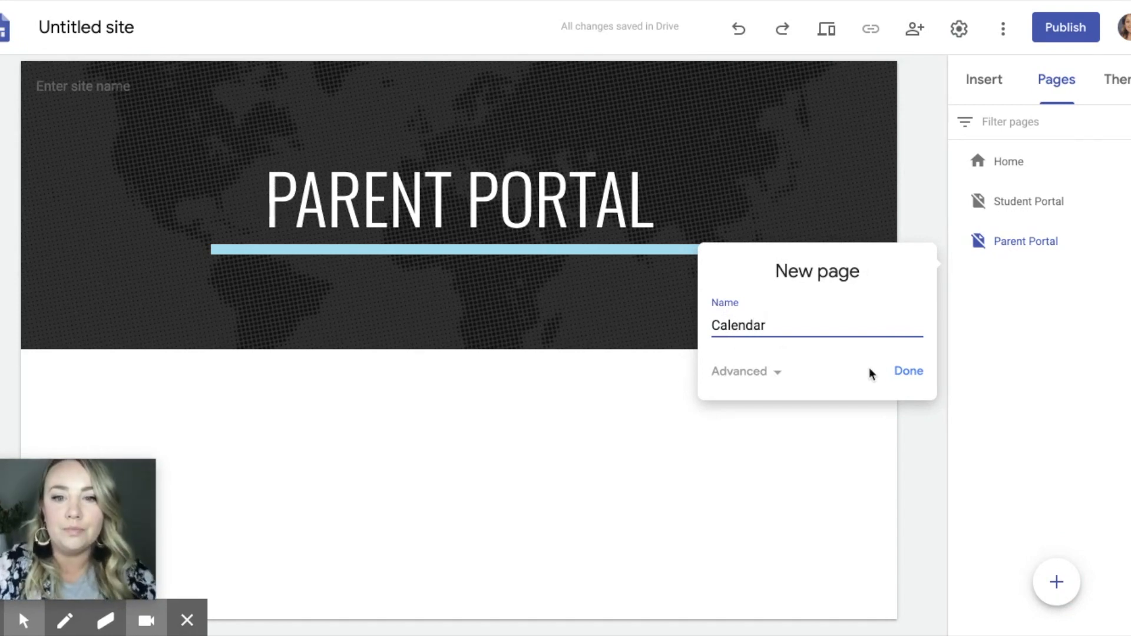
pyautogui.click(906, 372)
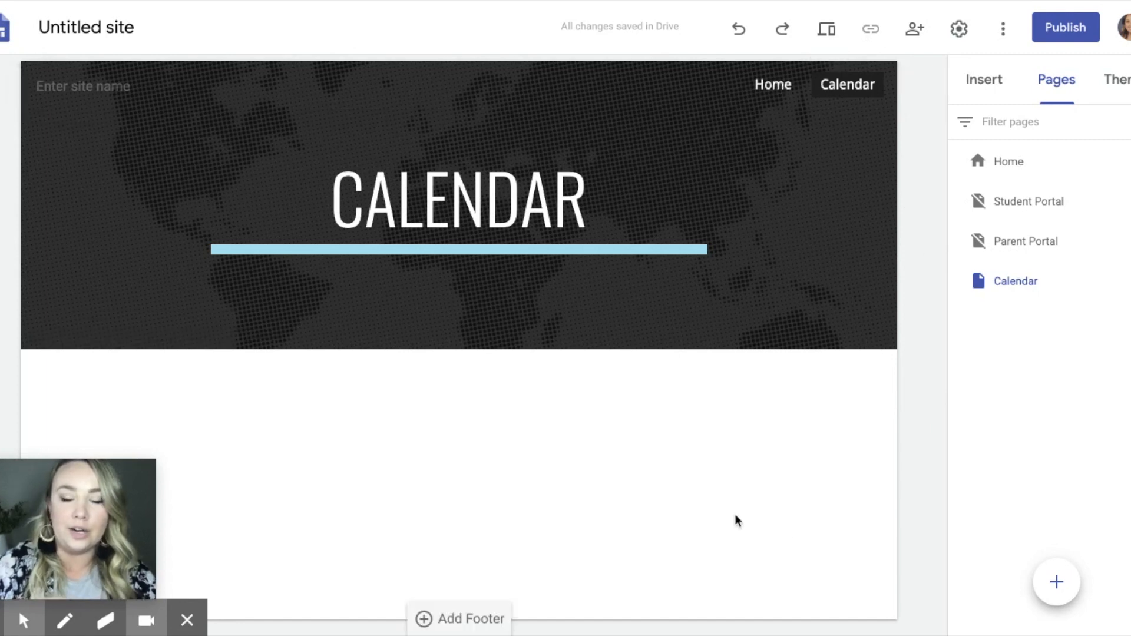
# Step: Open the Home page and enter Our Classroom as the site name in its header
pyautogui.click(1009, 163)
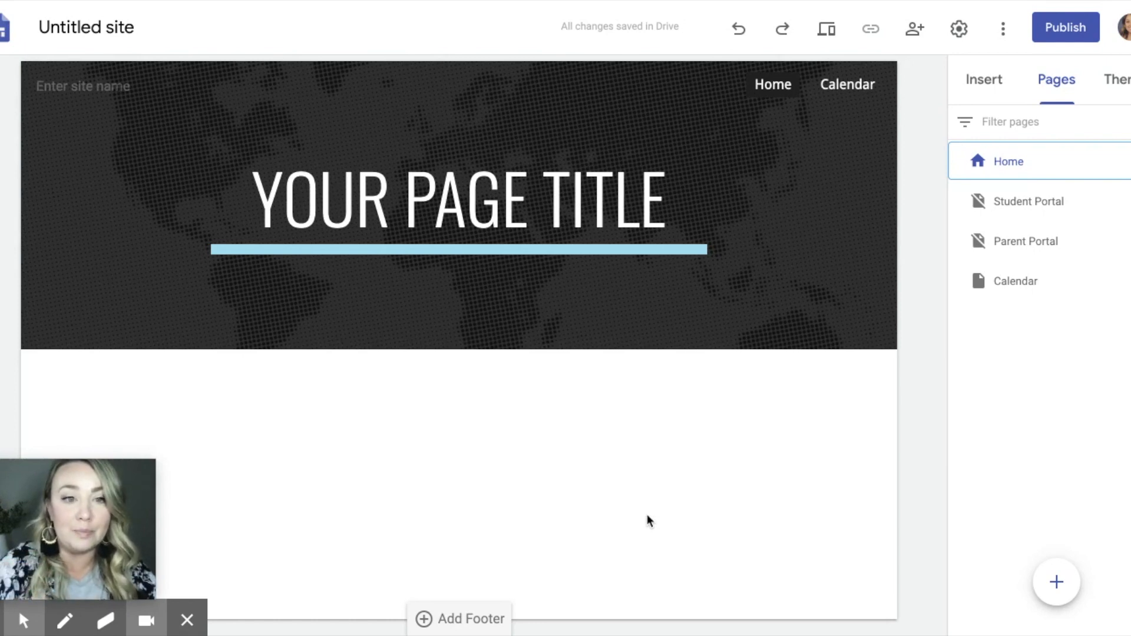
pyautogui.click(105, 96)
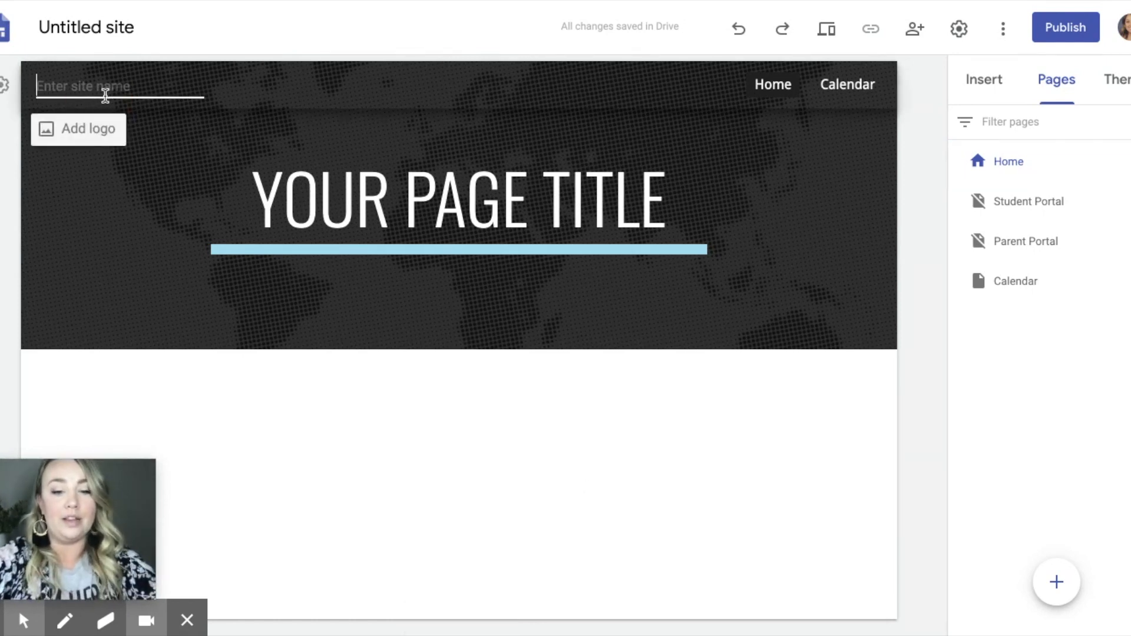
pyautogui.write('Our Classroom')
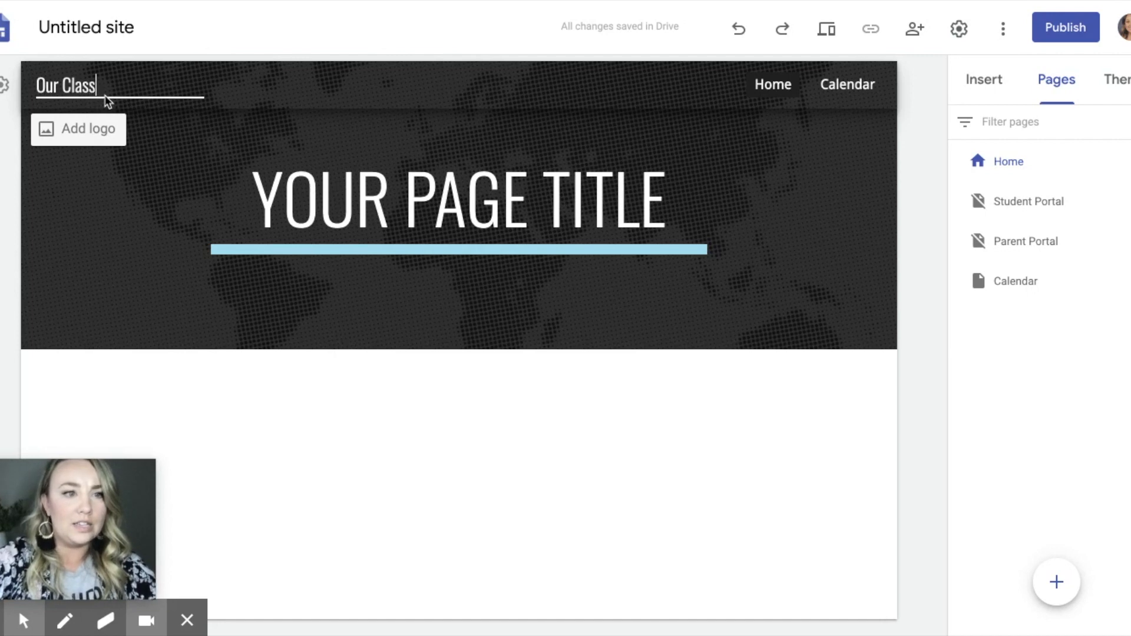
pyautogui.click(579, 559)
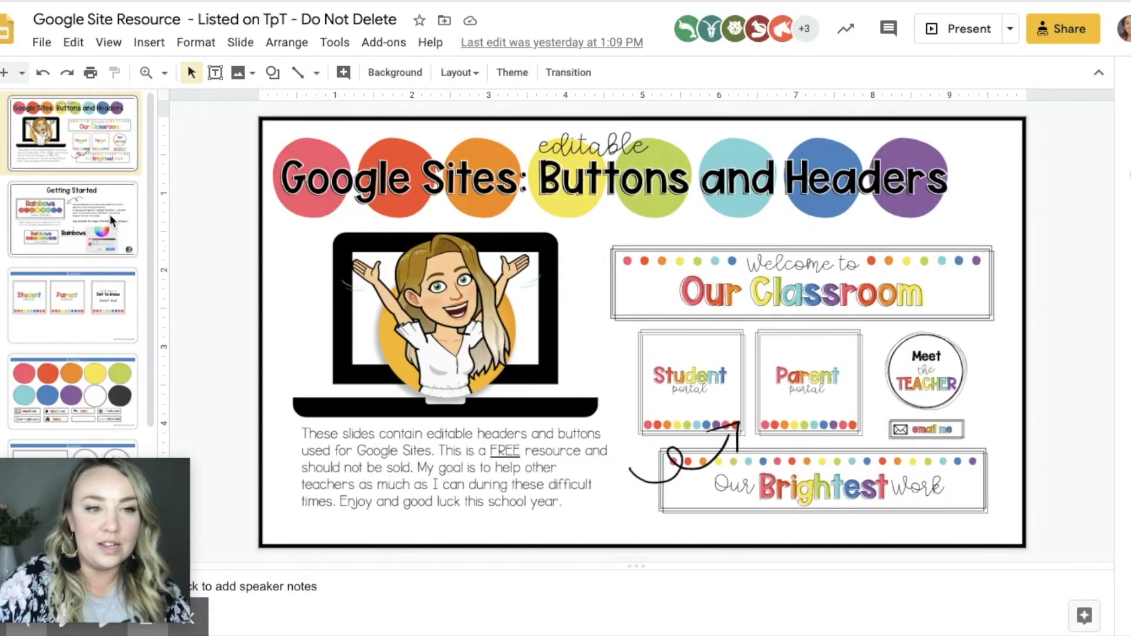
# Step: Copy the Student portal button from the Google Slides resource, paste it onto the blank first slide in PowerPoint and move it toward the slide's left side
pyautogui.click(109, 215)
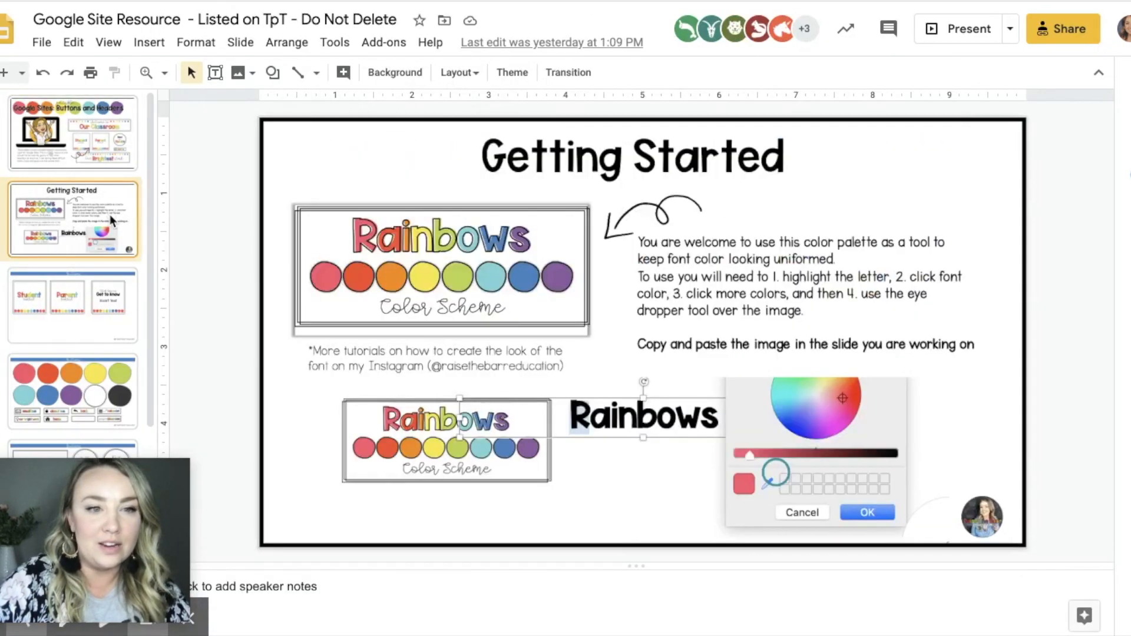
pyautogui.scroll(-5, 101, 305)
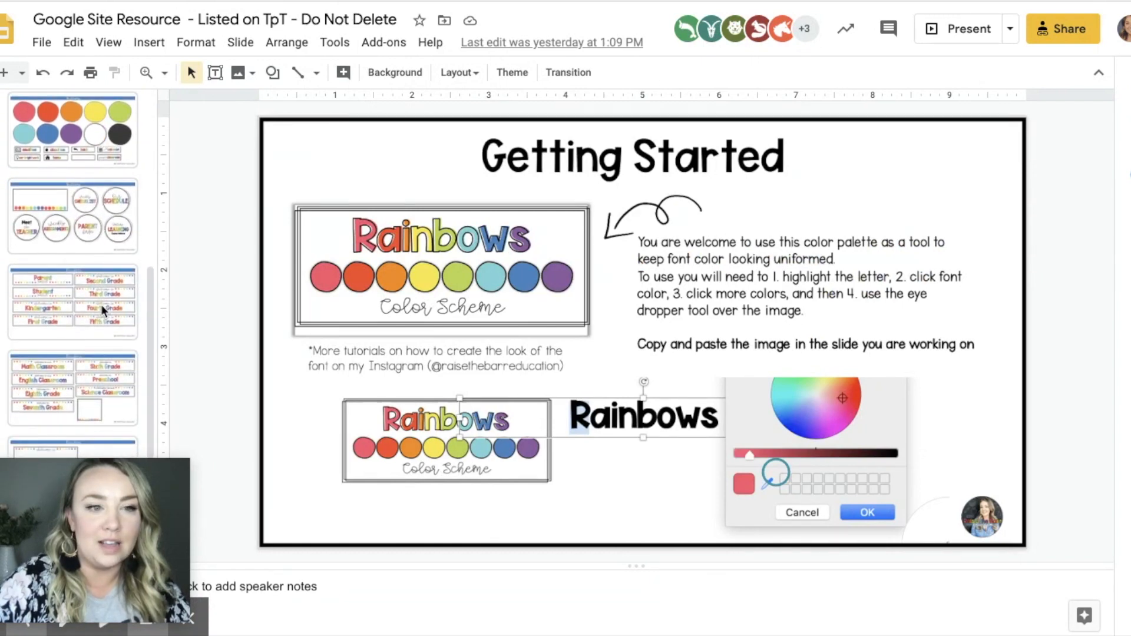
pyautogui.click(88, 226)
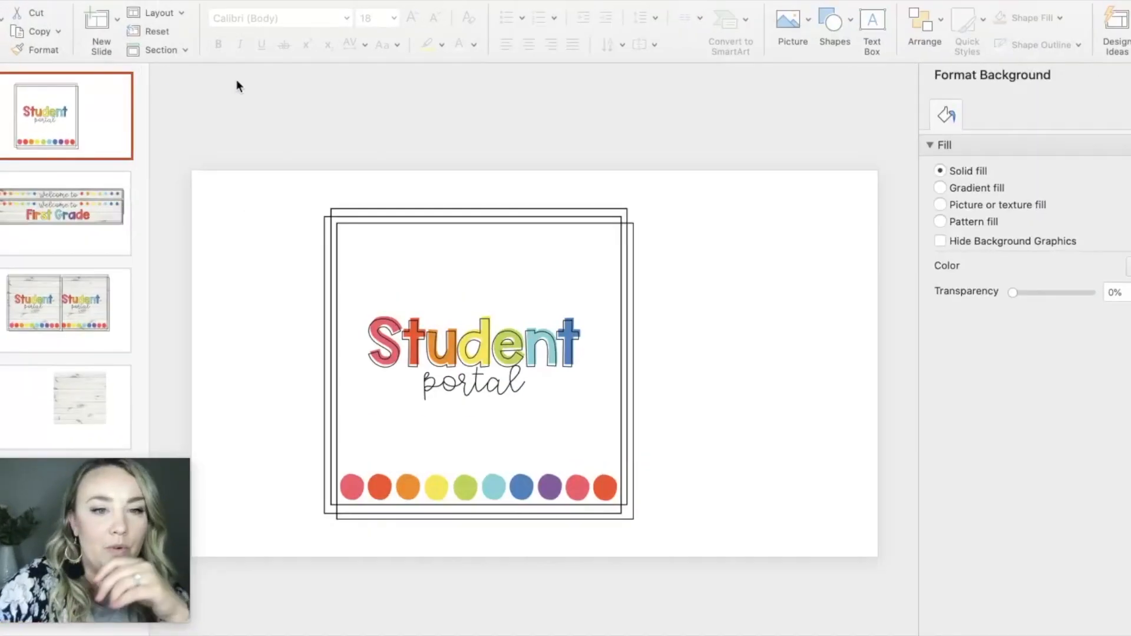
pyautogui.click(389, 232)
pyautogui.press('Delete')
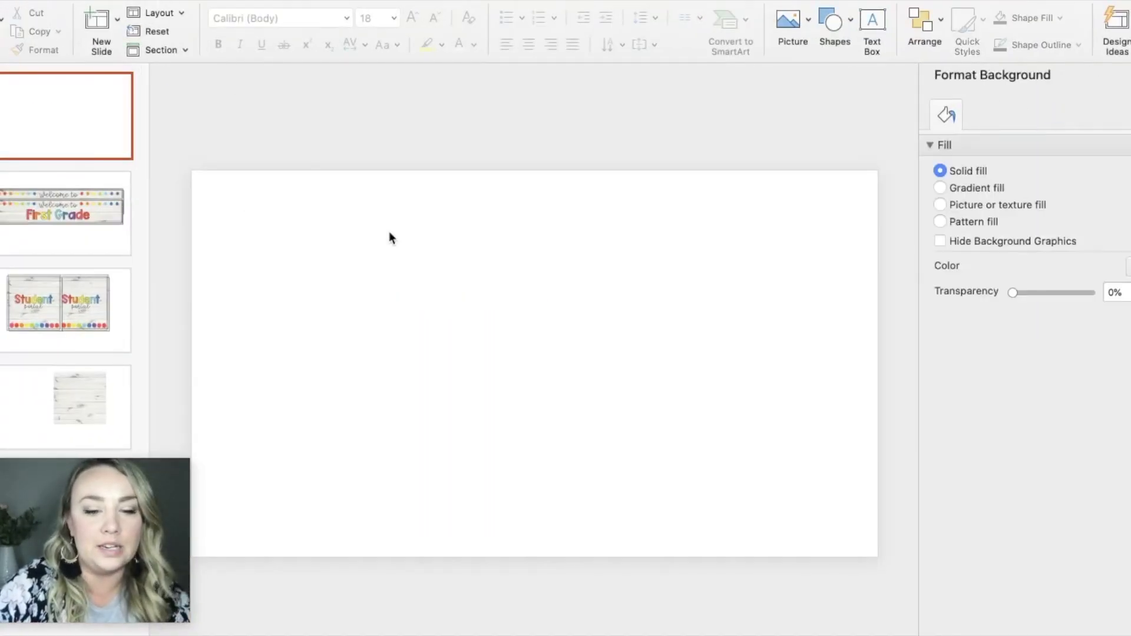
pyautogui.press('super+v')
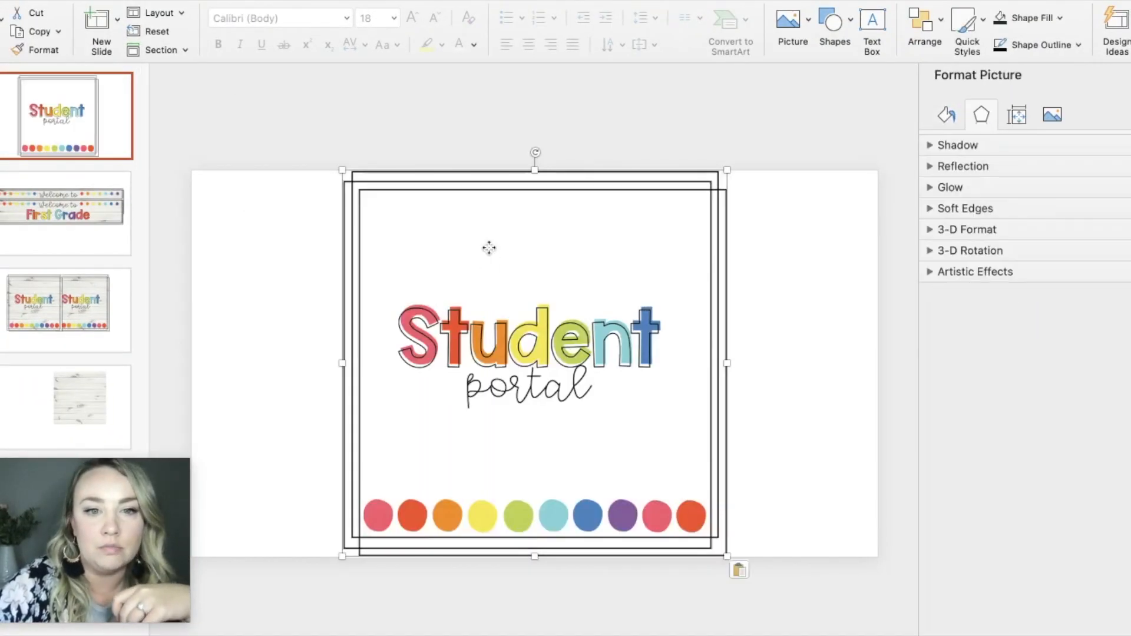
pyautogui.moveTo(488, 248); pyautogui.dragTo(383, 242)
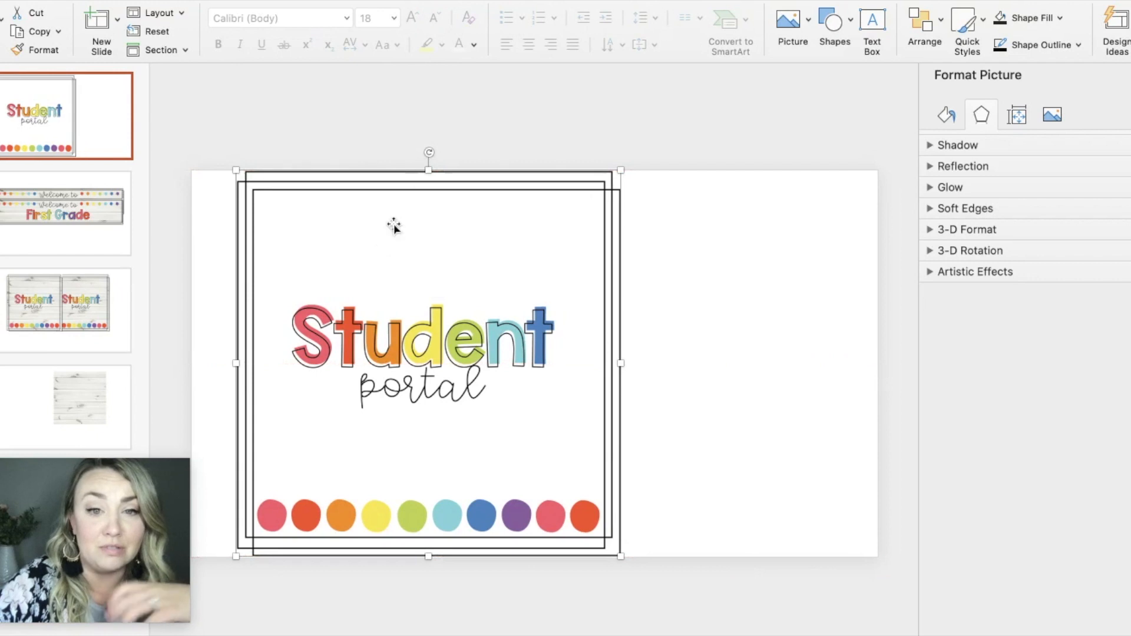
pyautogui.click(564, 128)
pyautogui.click(309, 240)
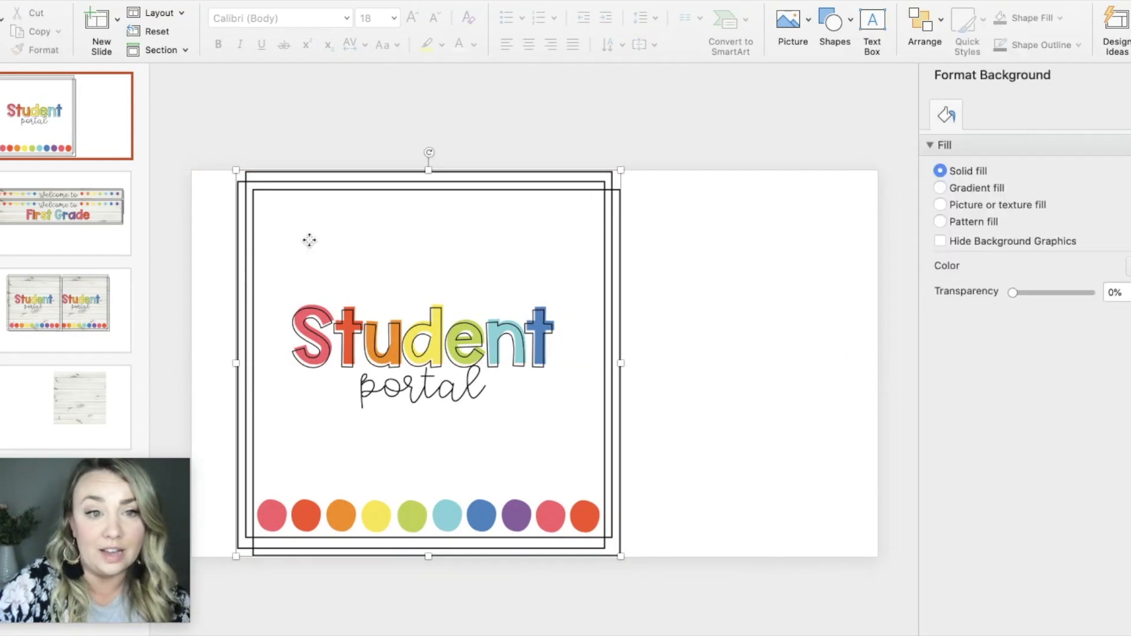
pyautogui.click(296, 67)
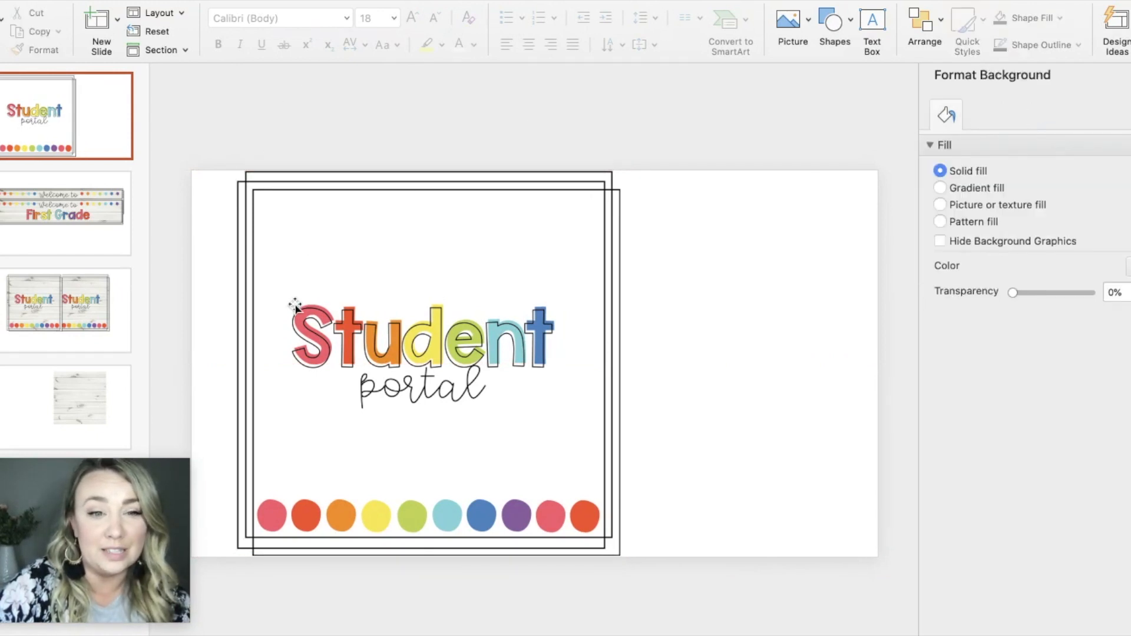
pyautogui.click(343, 255)
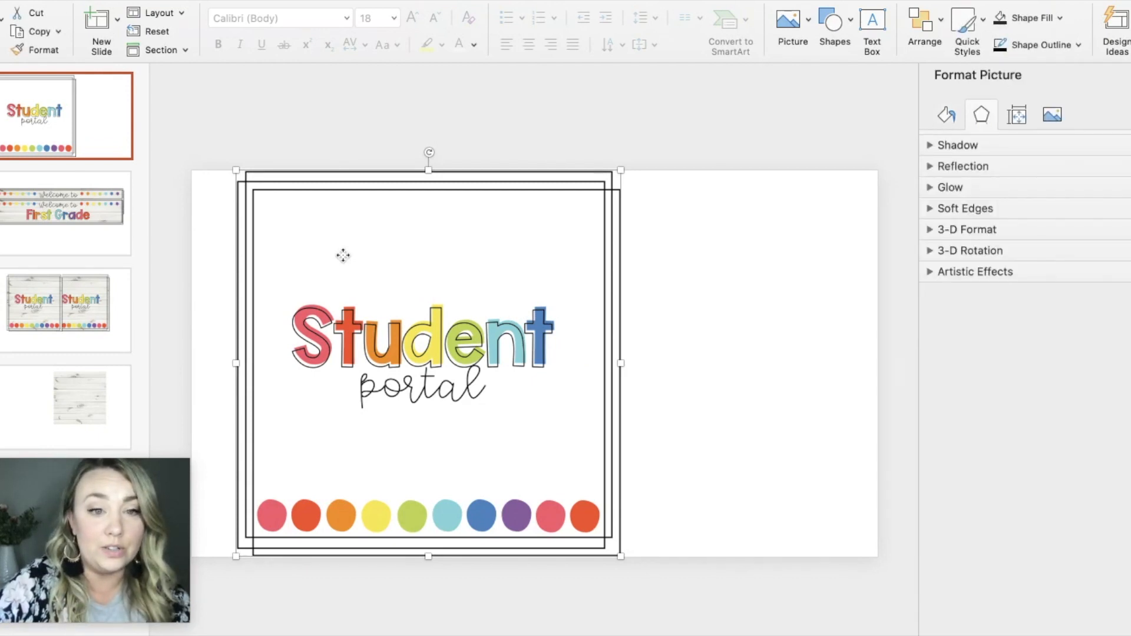
pyautogui.rightClick(342, 255)
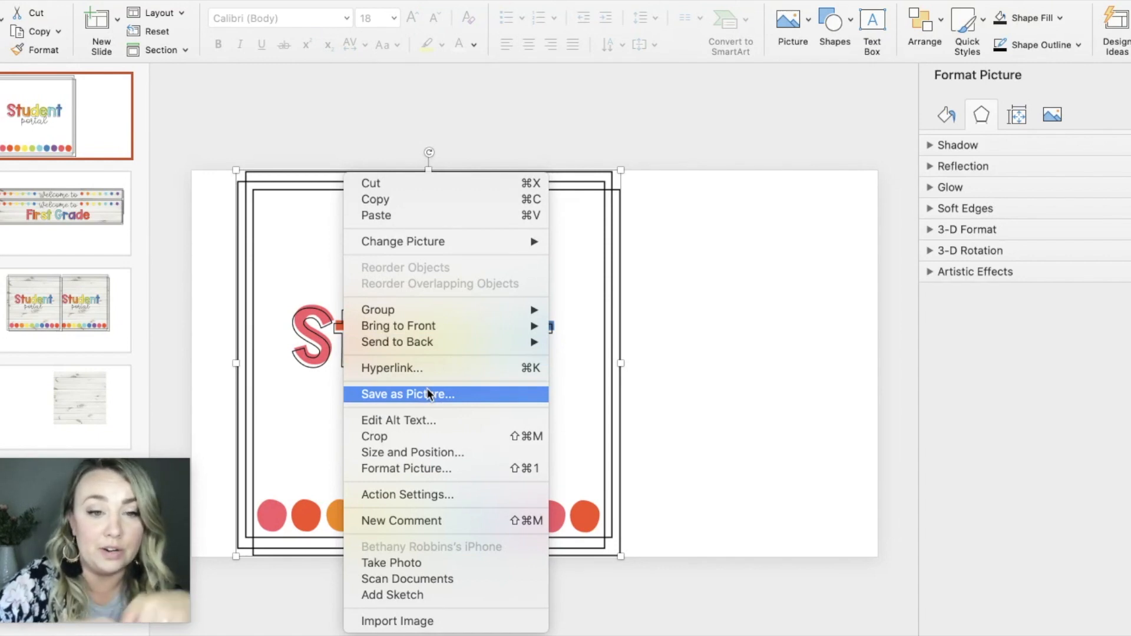
pyautogui.press('Escape')
pyautogui.click(755, 171)
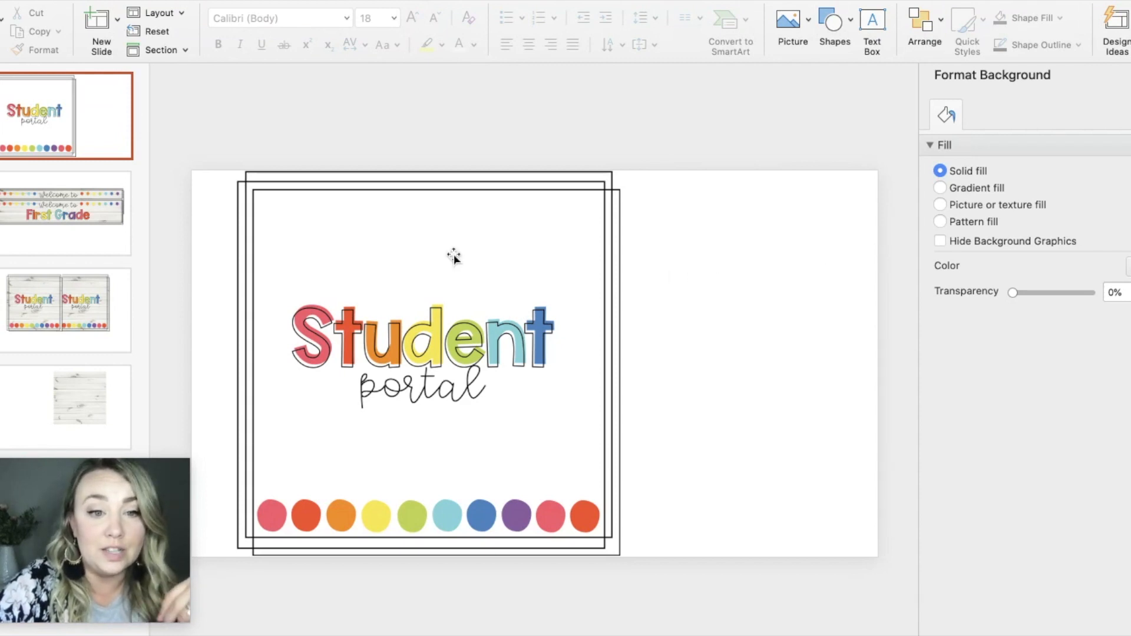
# Step: On the slide with two Student portal buttons, remove the flattened copy and move the transparent button graphic off its wood background
pyautogui.click(33, 400)
pyautogui.click(612, 309)
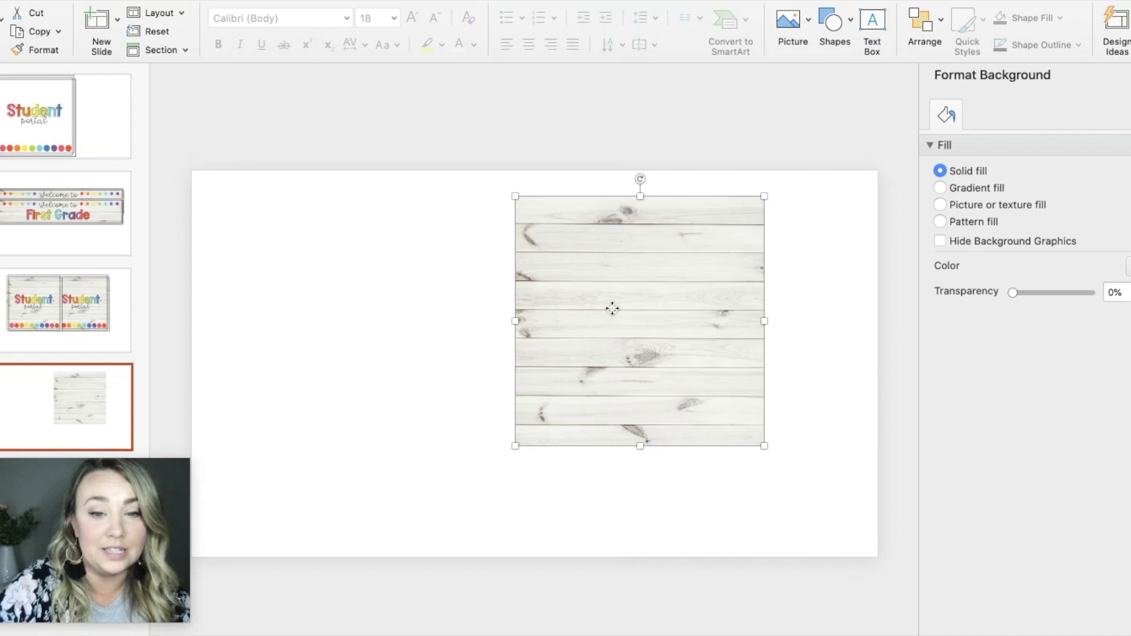
pyautogui.click(50, 369)
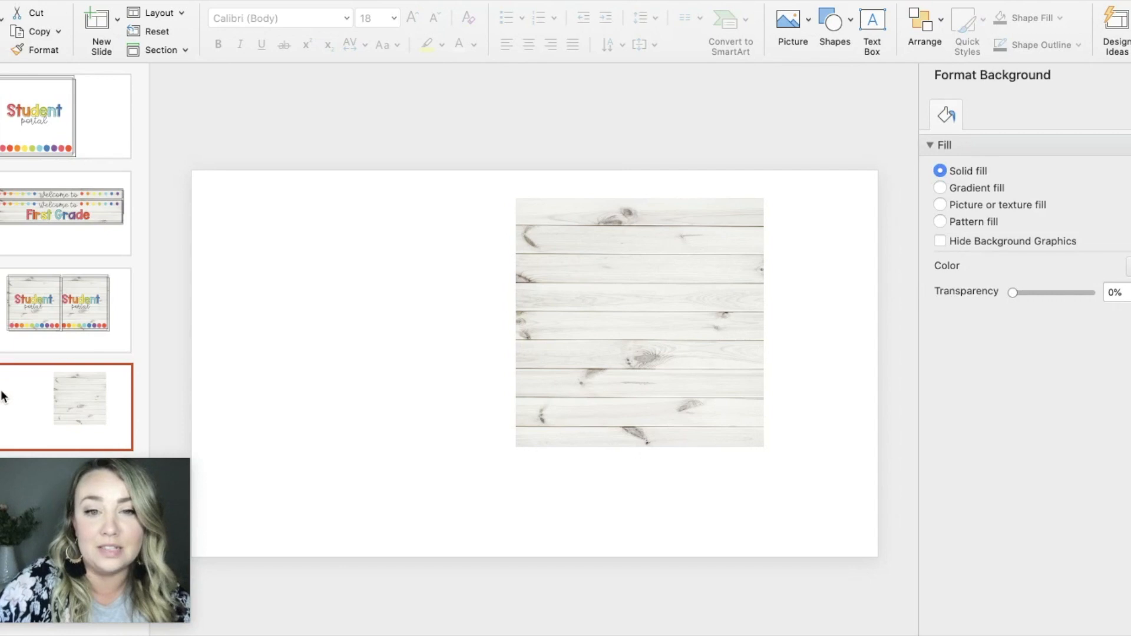
pyautogui.press('Up')
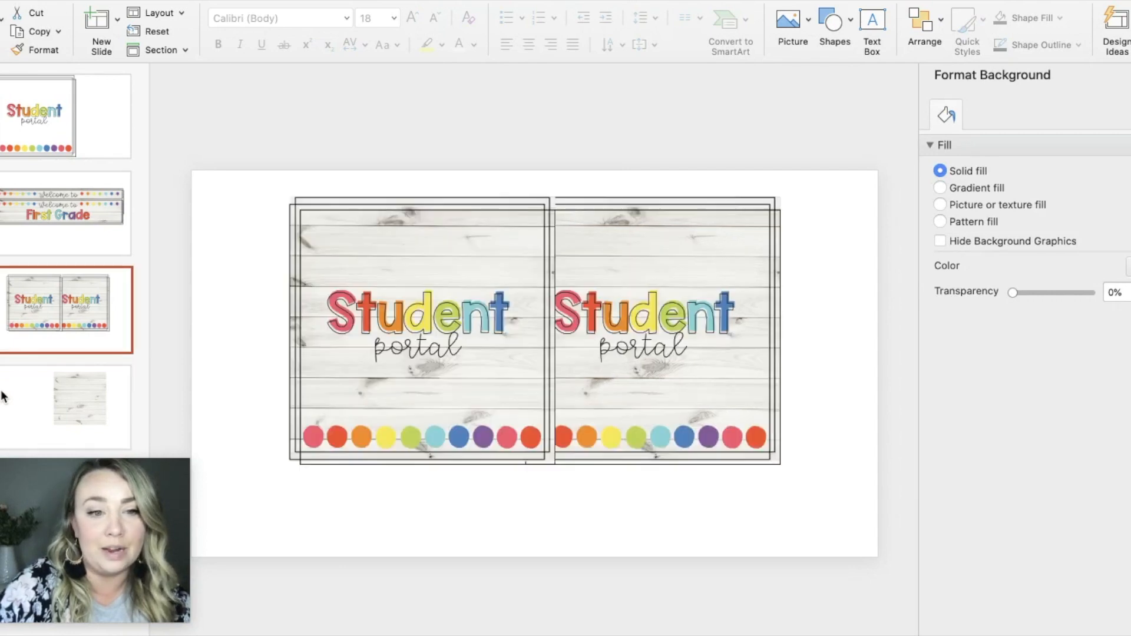
pyautogui.click(441, 266)
pyautogui.moveTo(407, 248); pyautogui.dragTo(260, 226)
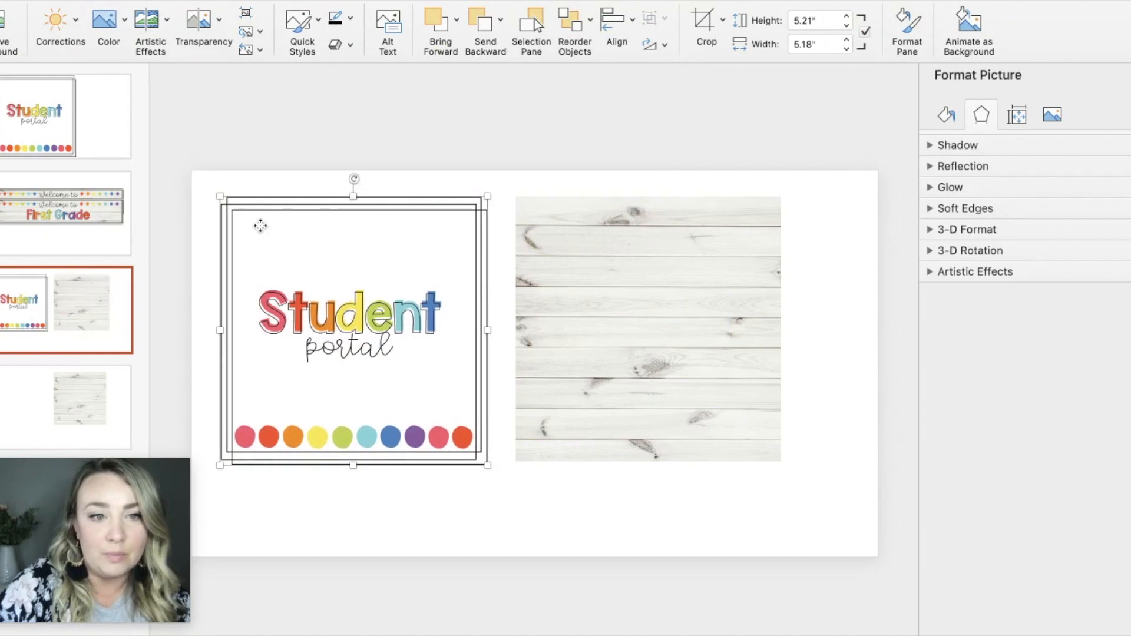
# Step: Place the transparent Student portal button graphic over the square wood background so that their edges line up
pyautogui.click(614, 275)
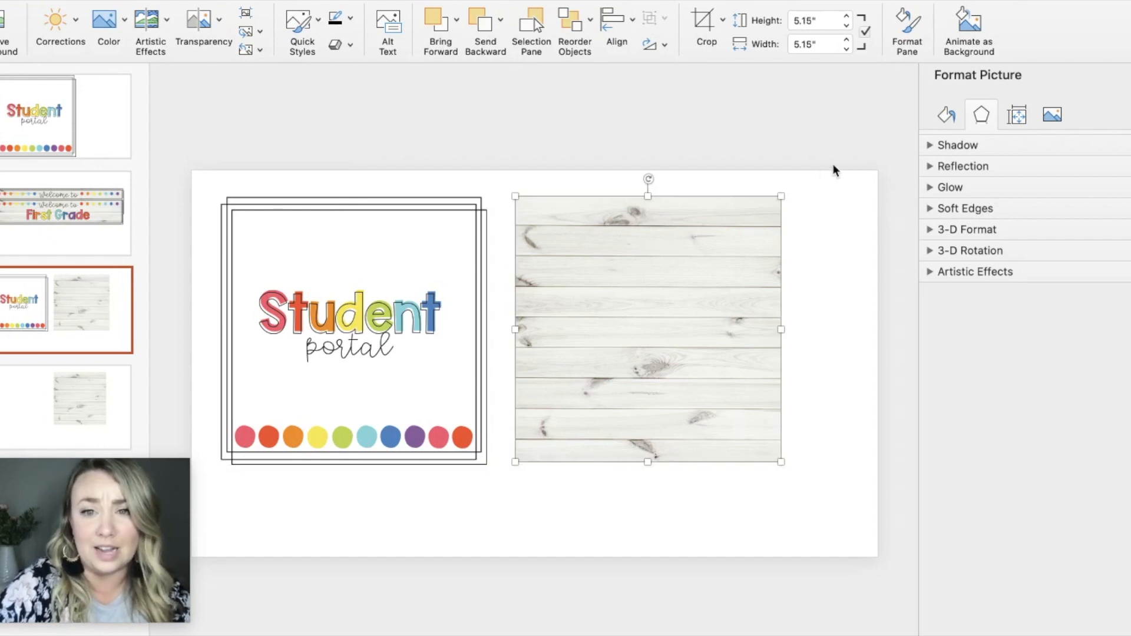
pyautogui.click(821, 180)
pyautogui.click(406, 216)
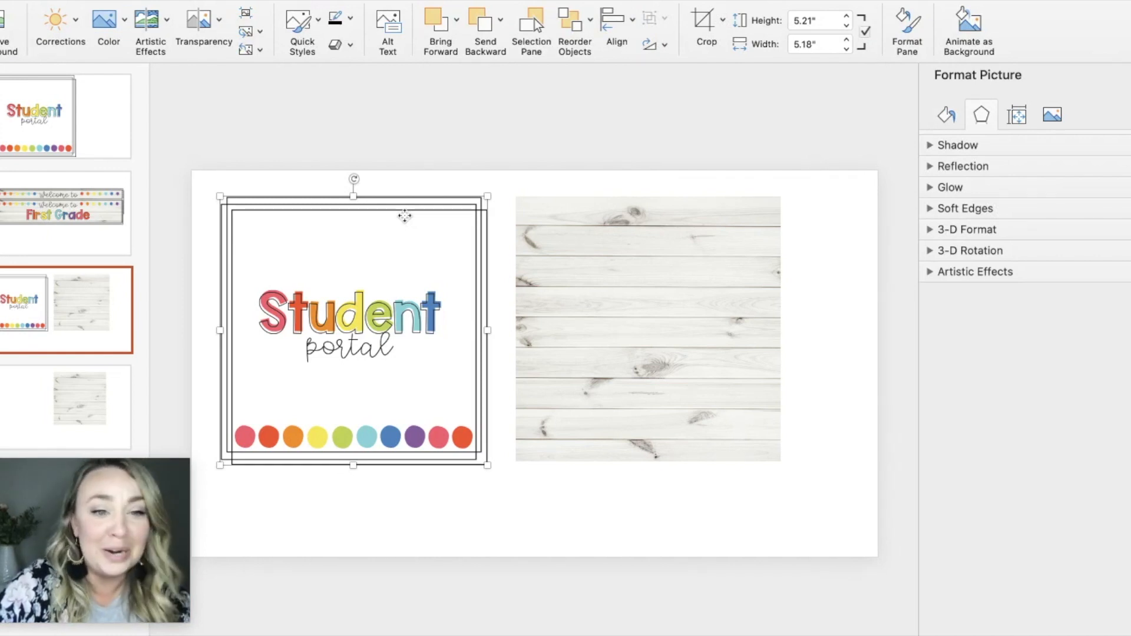
pyautogui.moveTo(407, 213); pyautogui.dragTo(699, 214)
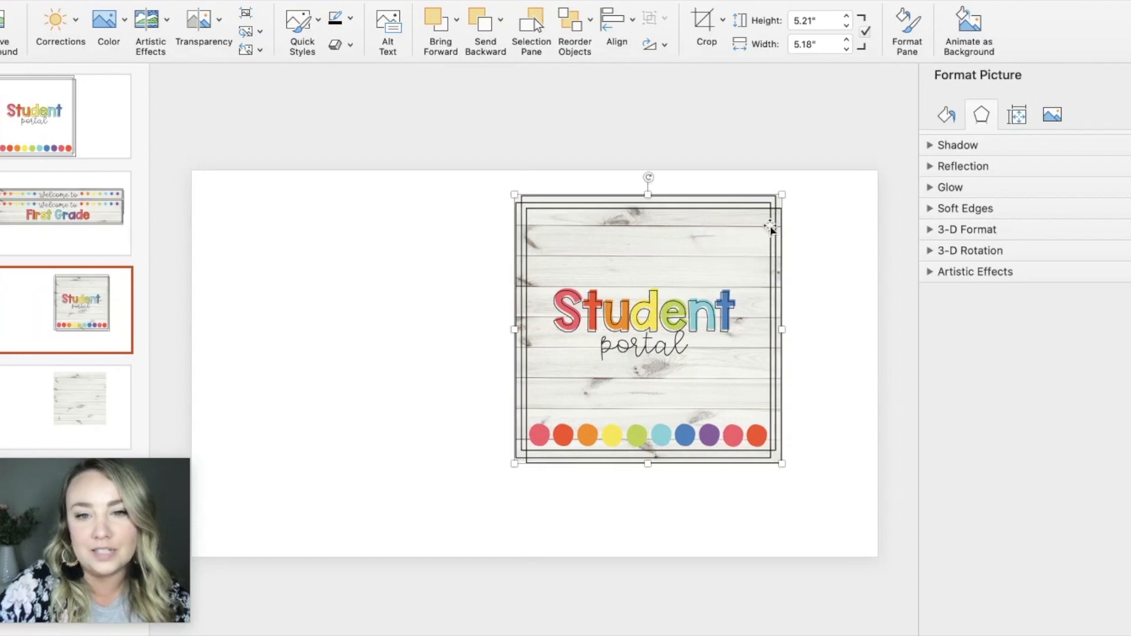
pyautogui.click(388, 298)
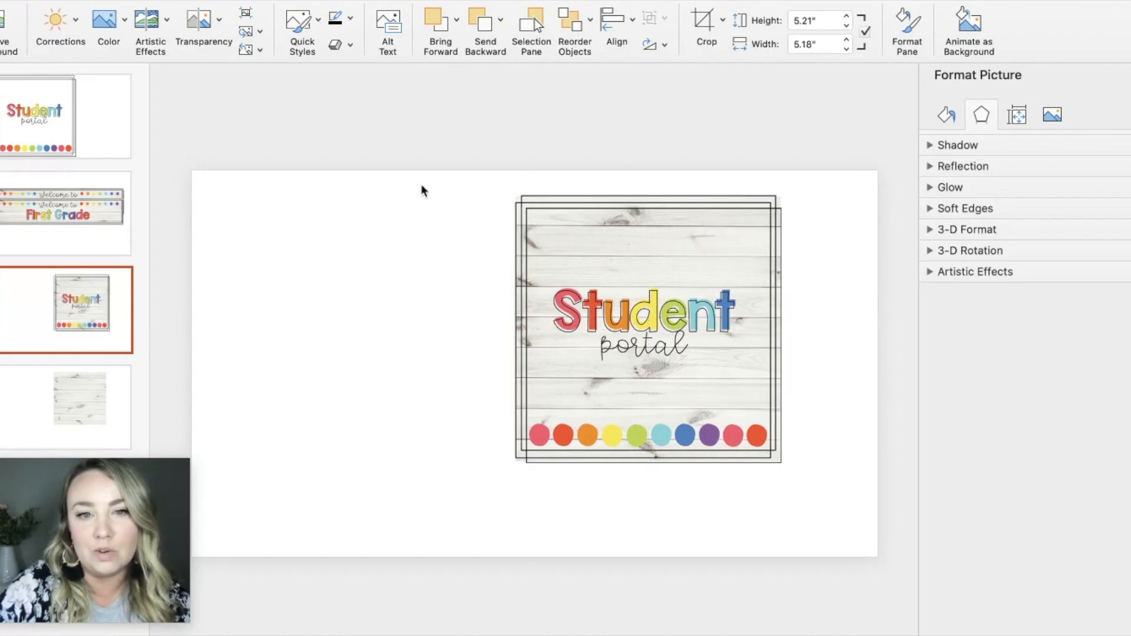
# Step: Copy the button graphic together with its wood background, paste them as one Picture (TIFF) and move it to the slide's upper-left corner
pyautogui.moveTo(446, 149); pyautogui.dragTo(852, 545)
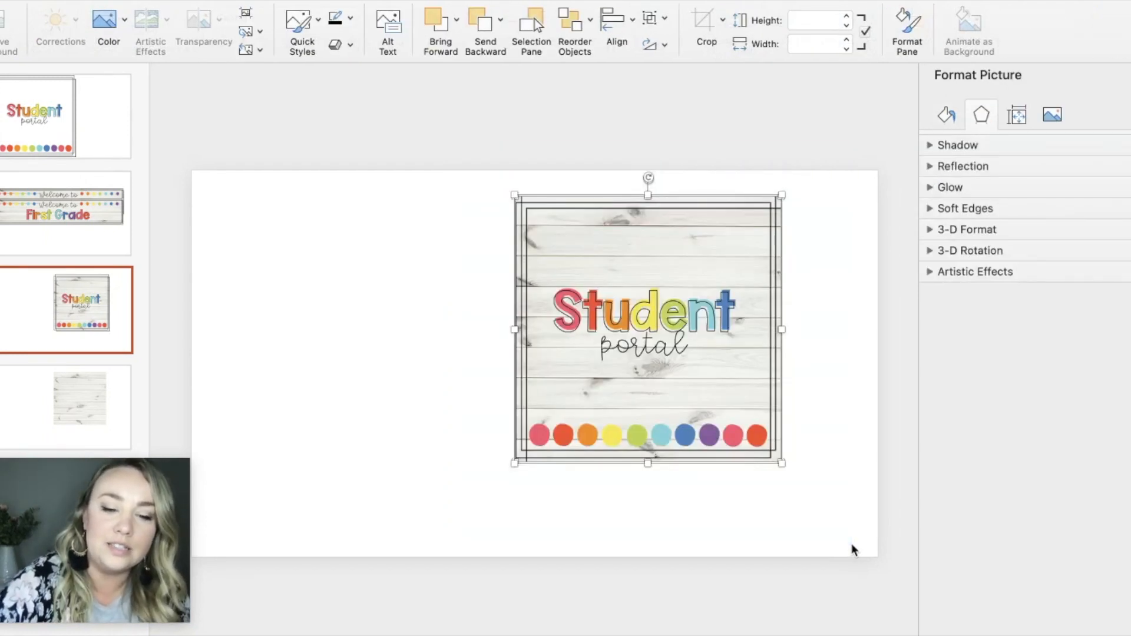
pyautogui.click(264, 242)
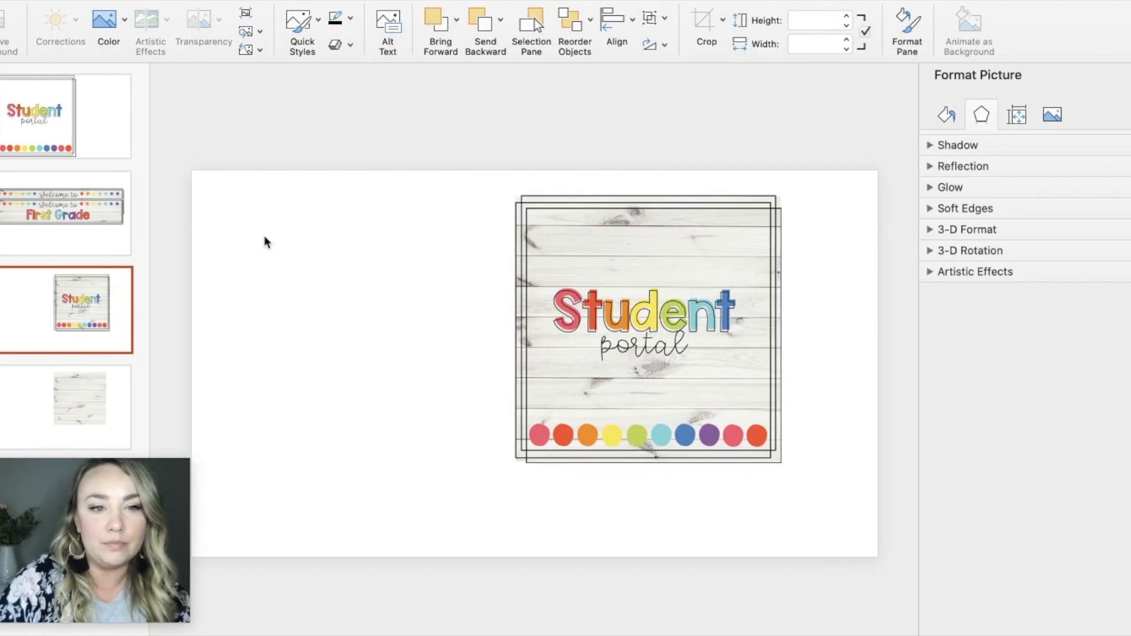
pyautogui.rightClick(264, 238)
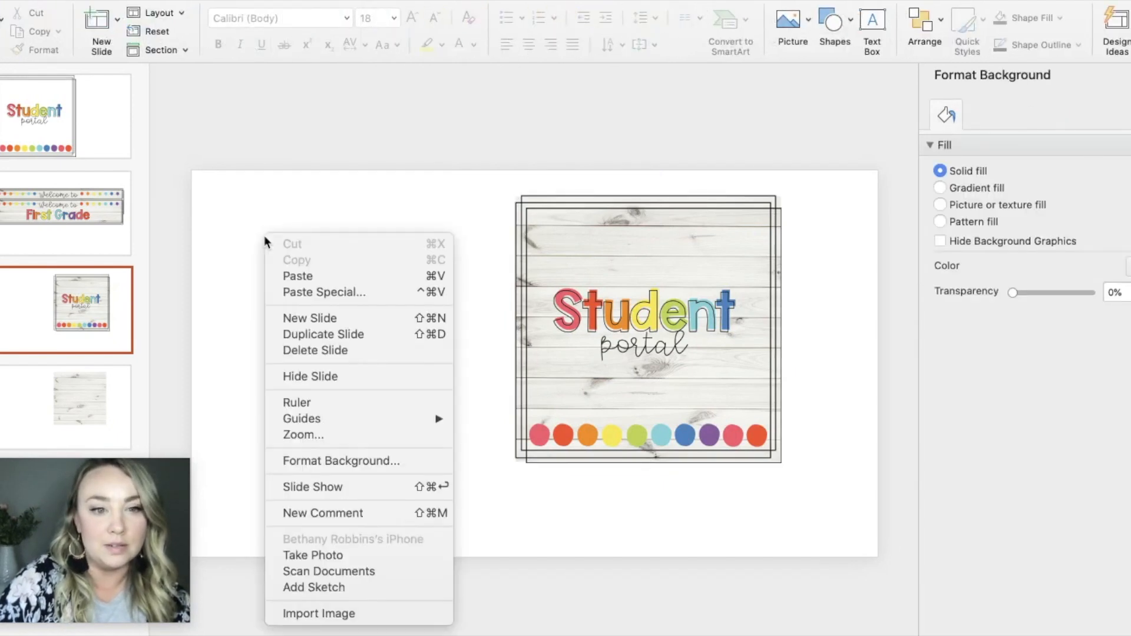
pyautogui.click(319, 292)
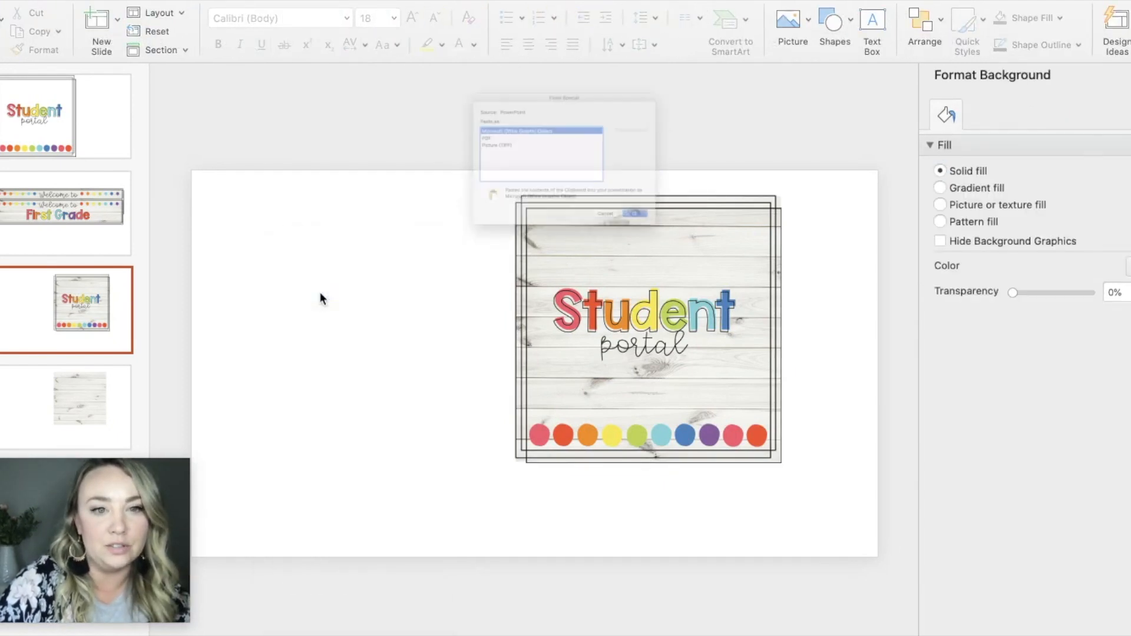
pyautogui.click(412, 129)
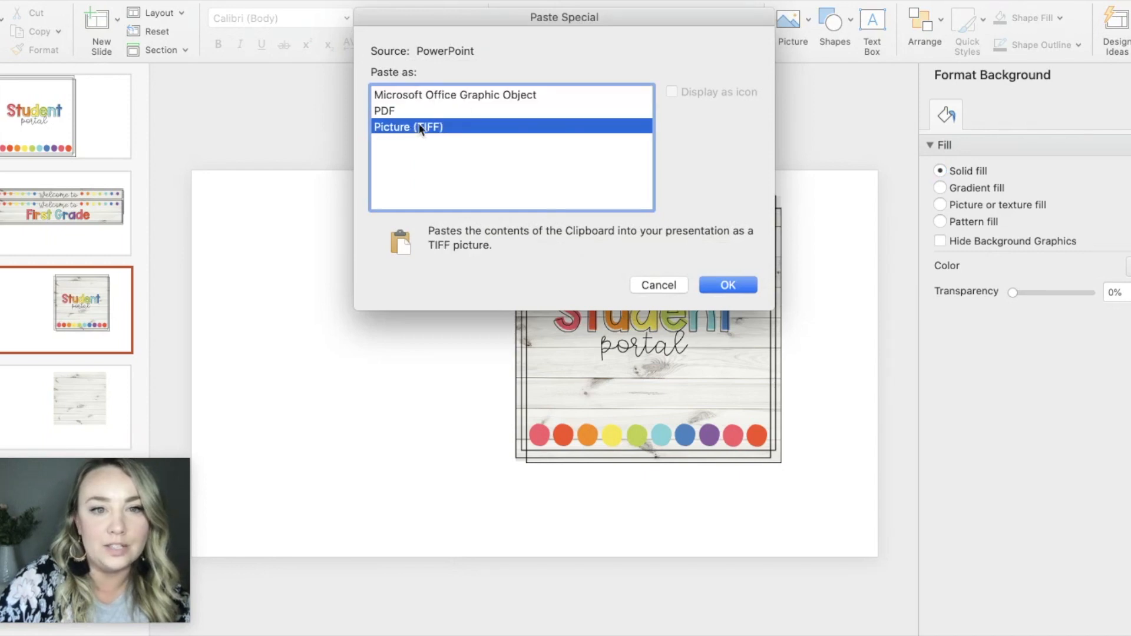
pyautogui.click(727, 285)
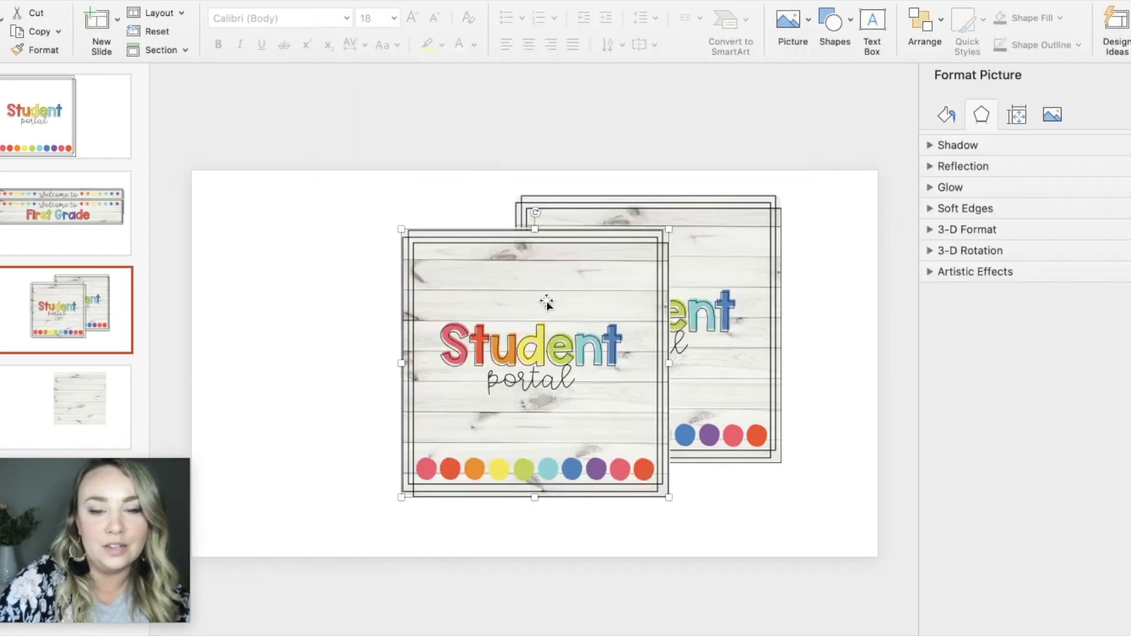
pyautogui.moveTo(601, 287); pyautogui.dragTo(370, 155)
# Step: Shift the original transparent Student portal graphic slightly up and to the right, off its separate wood background
pyautogui.click(598, 238)
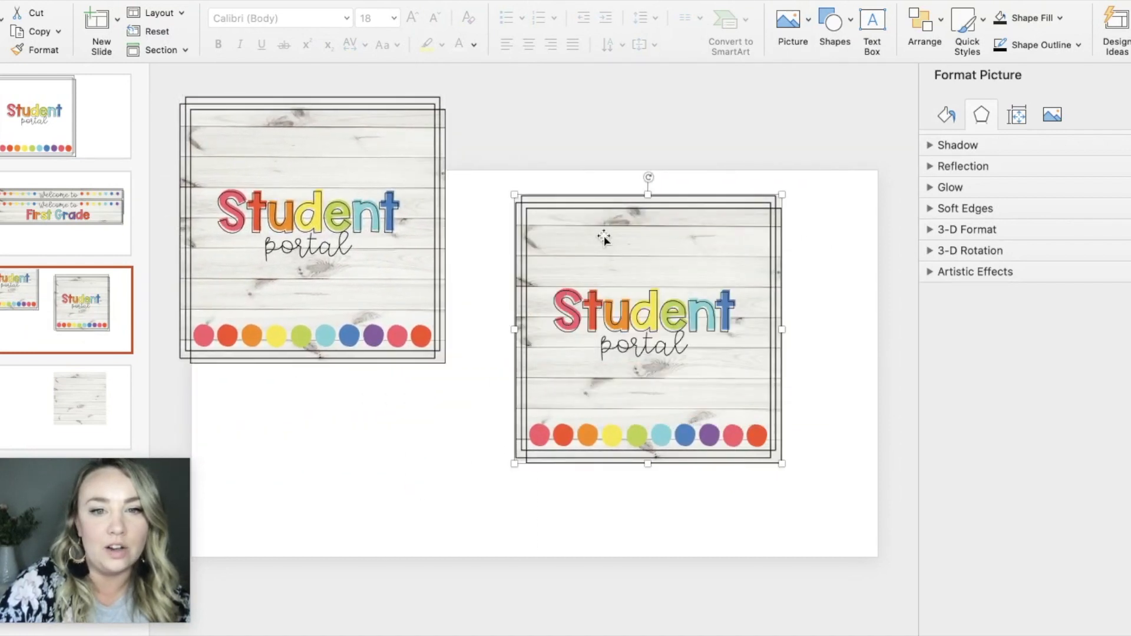
pyautogui.moveTo(707, 263); pyautogui.dragTo(726, 228)
pyautogui.click(339, 218)
pyautogui.click(493, 117)
# Step: Save the flattened wood-backed Student portal picture to the Desktop as a PNG named Student Portal Button
pyautogui.click(302, 178)
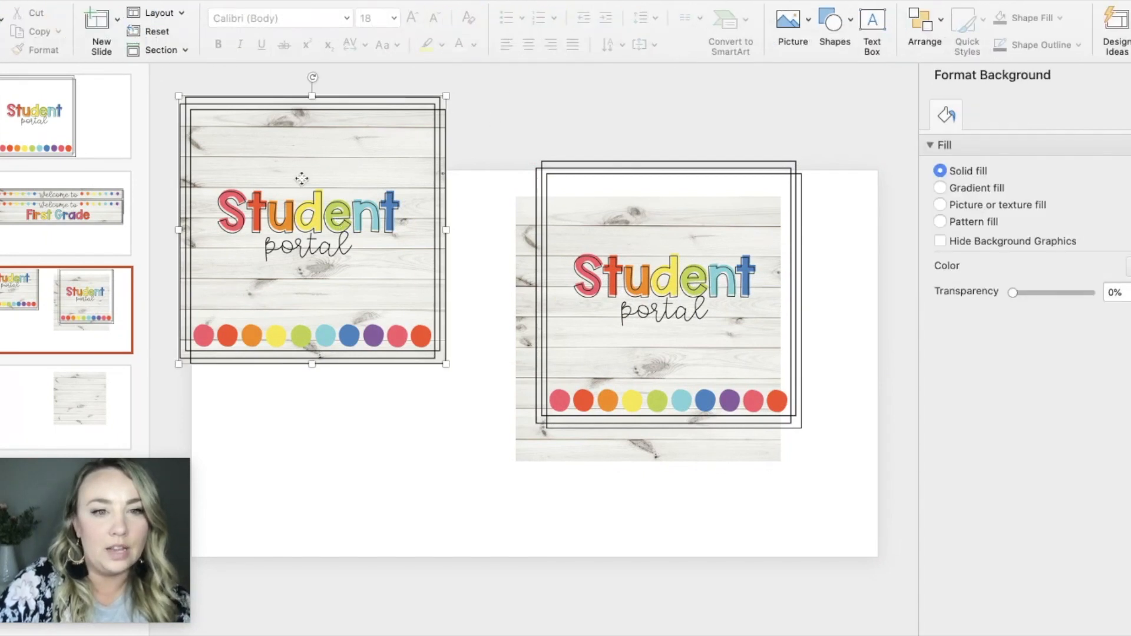
pyautogui.rightClick(302, 177)
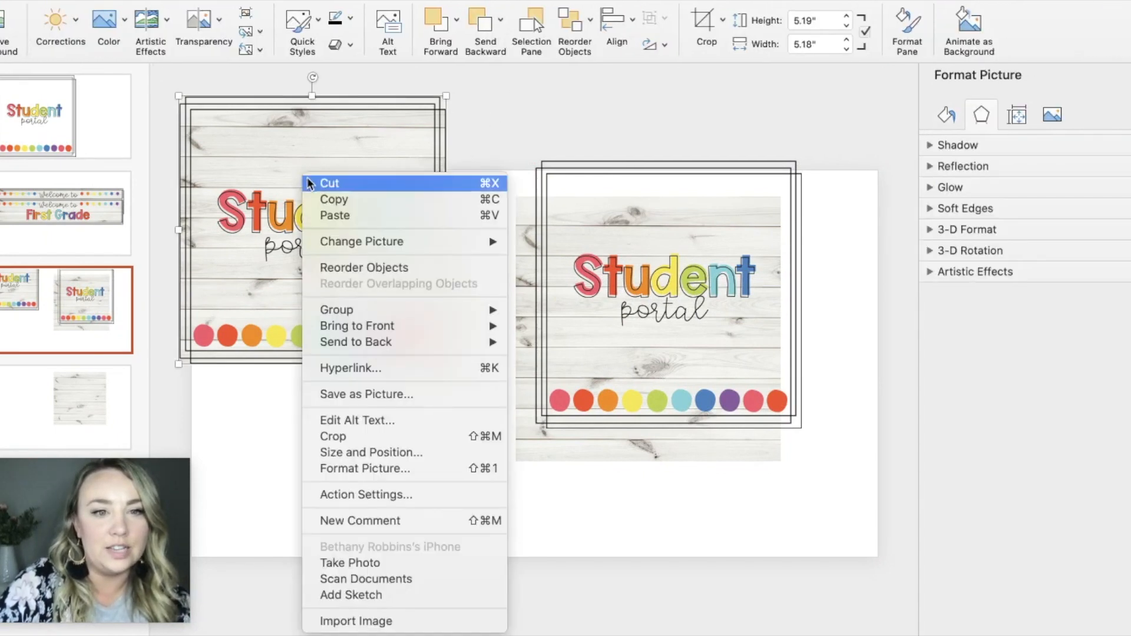
pyautogui.click(371, 394)
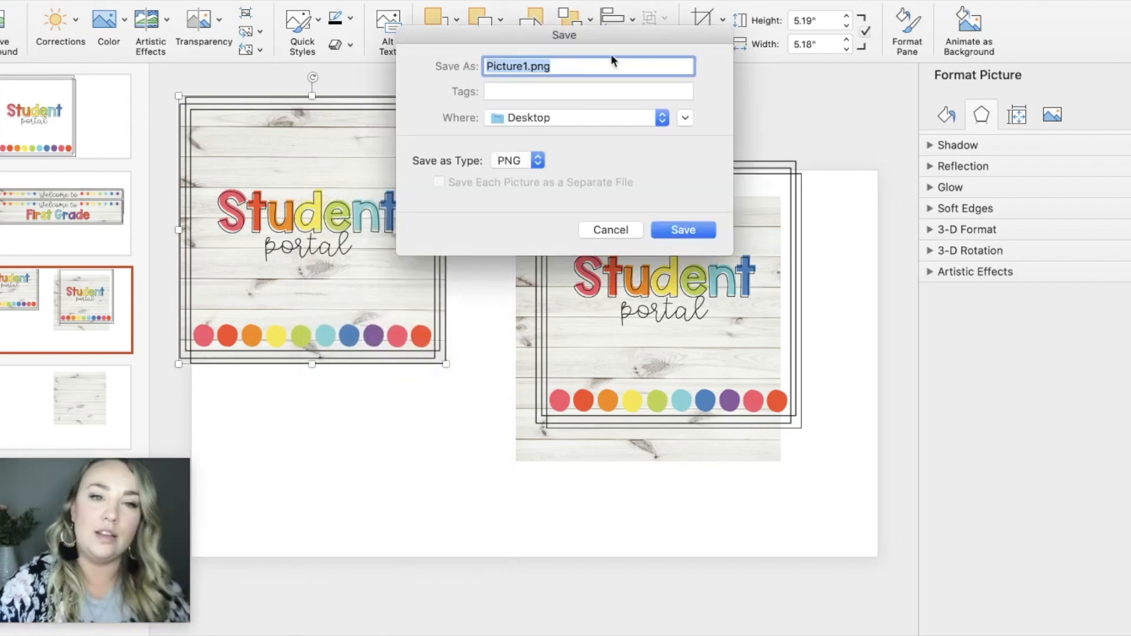
pyautogui.write('Student')
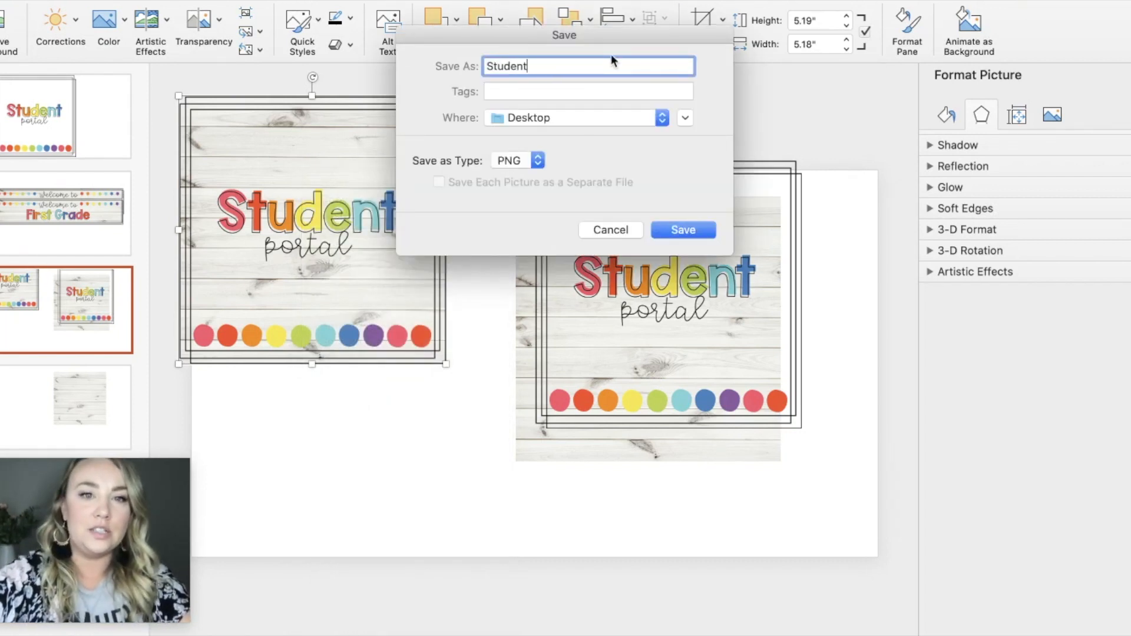
pyautogui.write(' Portal BUtton')
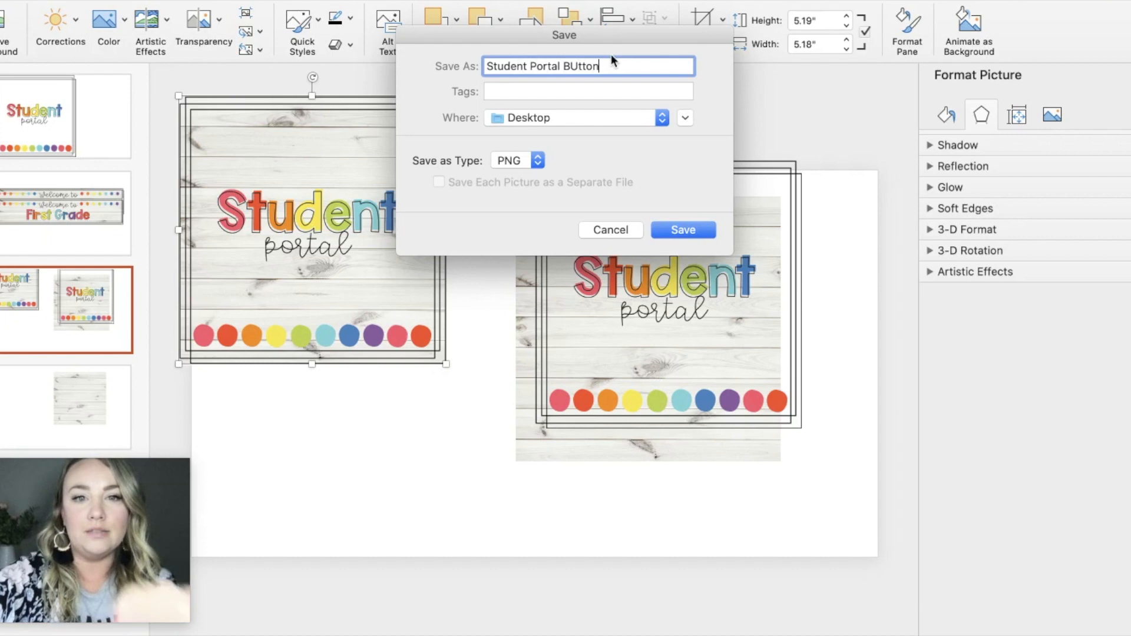
pyautogui.press('BackSpace')
pyautogui.press('BackSpace')
pyautogui.press('BackSpace')
pyautogui.press('BackSpace')
pyautogui.press('BackSpace')
pyautogui.write('u')
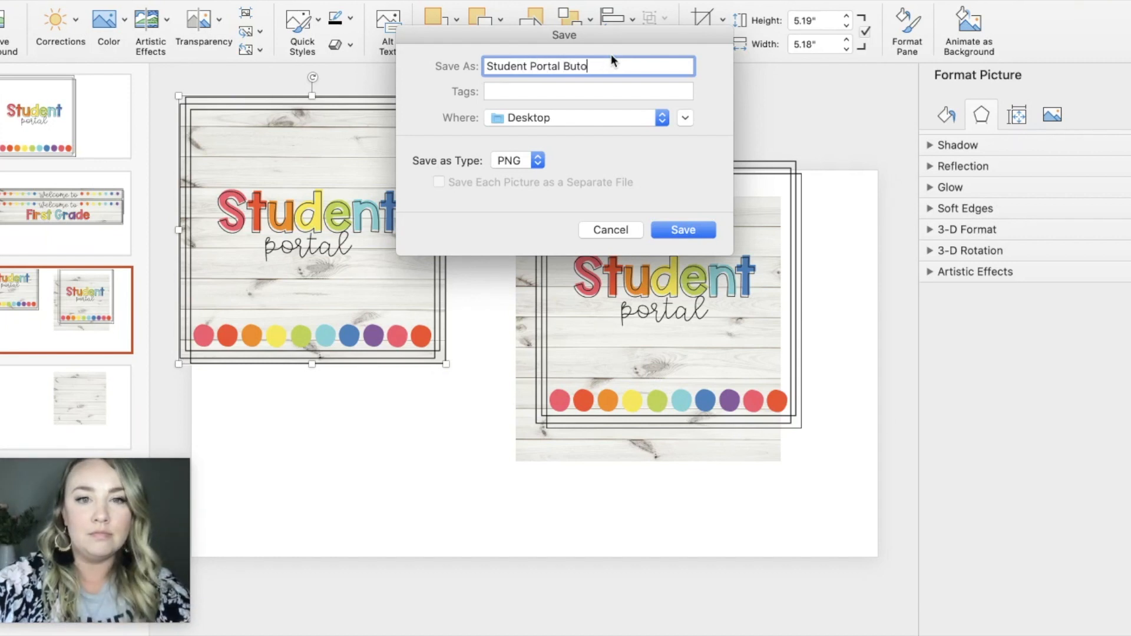
pyautogui.click(684, 230)
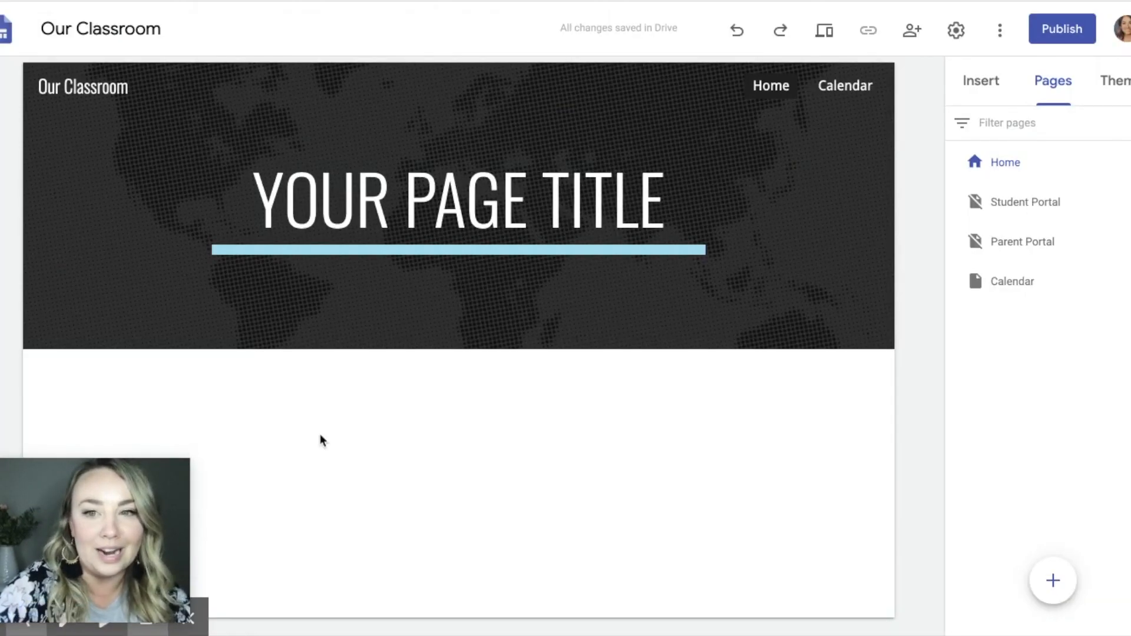
# Step: Add the two-column layout of images with text to the Home page and fill its first image placeholder with the Student portal button picture
pyautogui.click(991, 80)
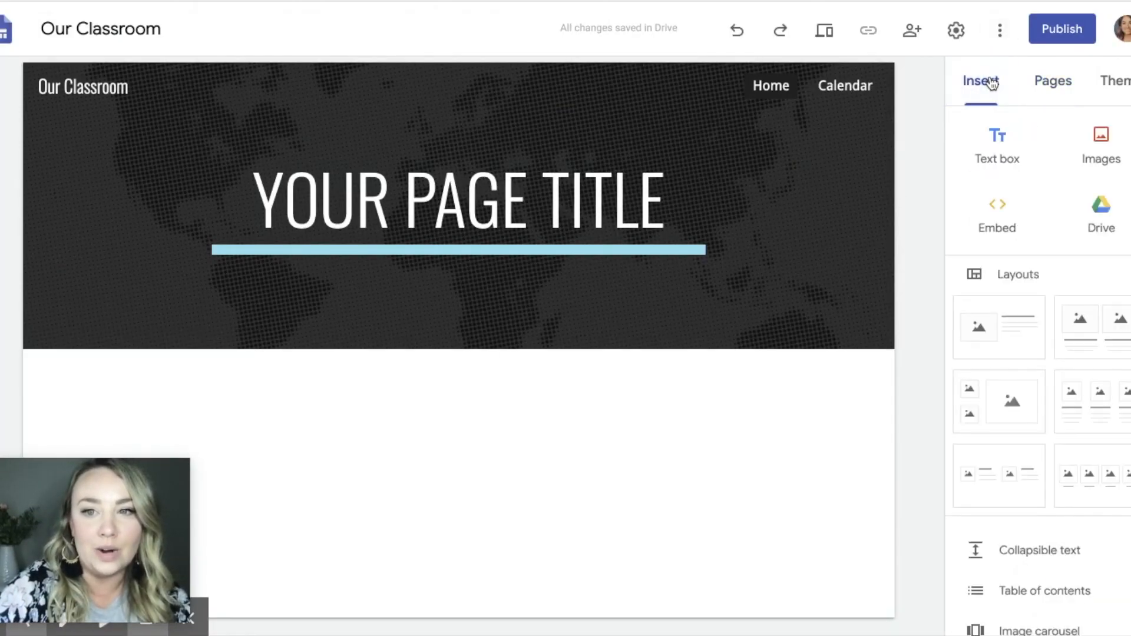
pyautogui.scroll(-2, 976, 352)
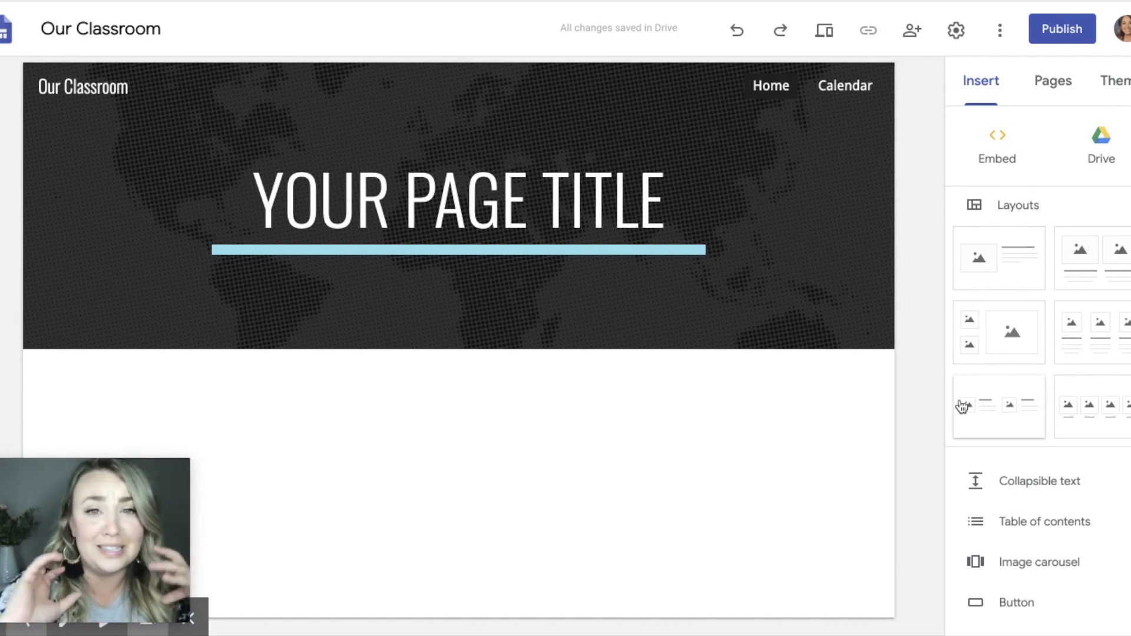
pyautogui.click(1105, 268)
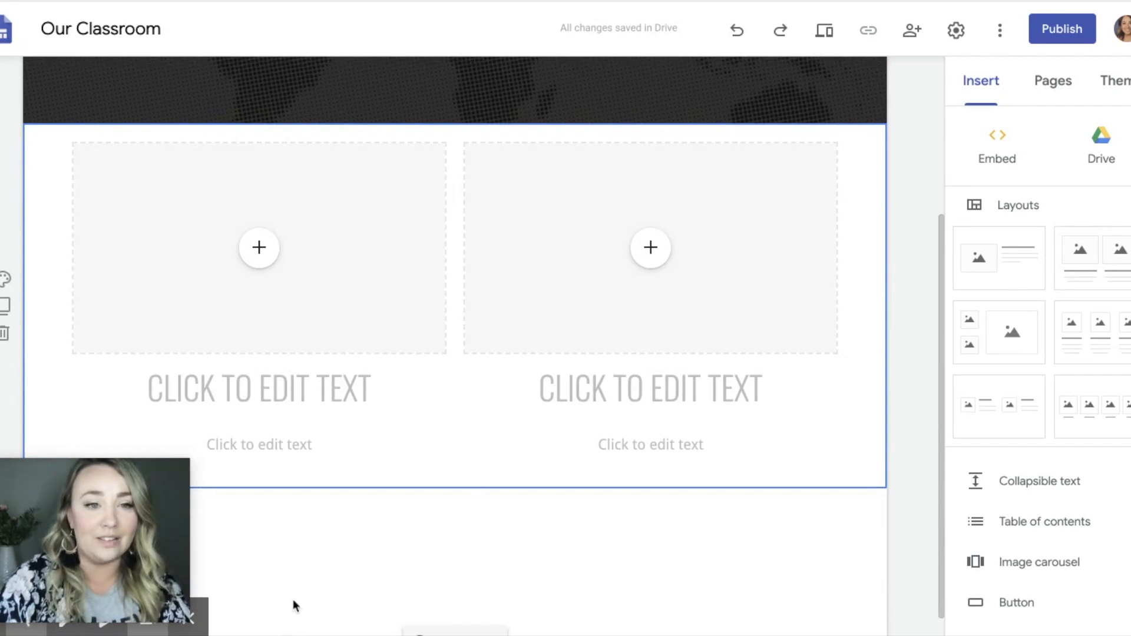
pyautogui.click(259, 263)
pyautogui.click(314, 301)
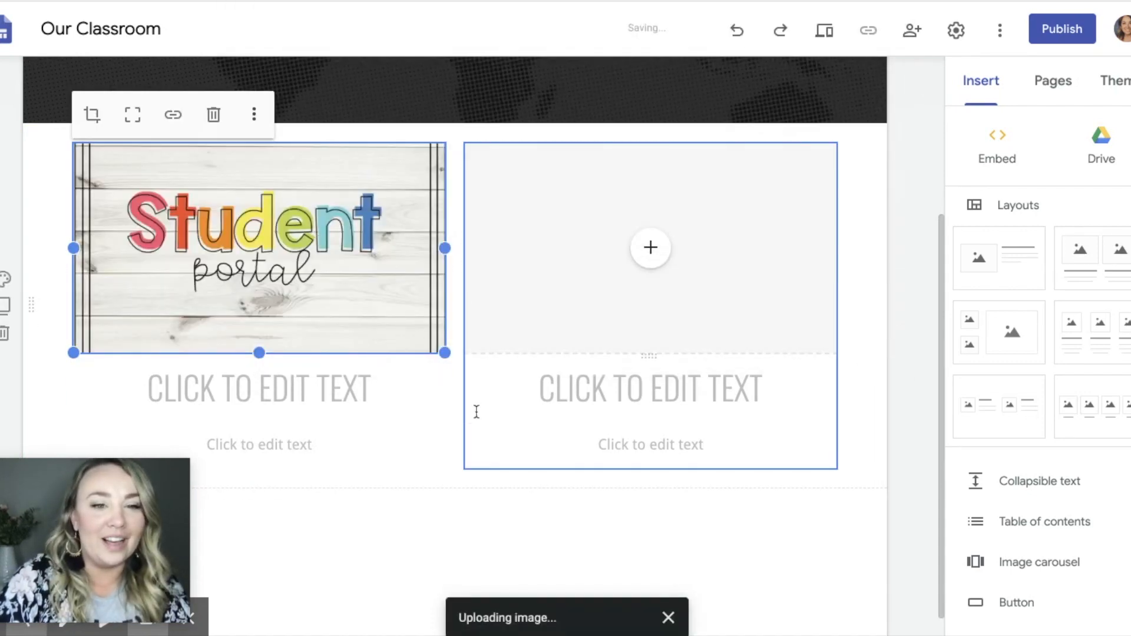
pyautogui.click(454, 469)
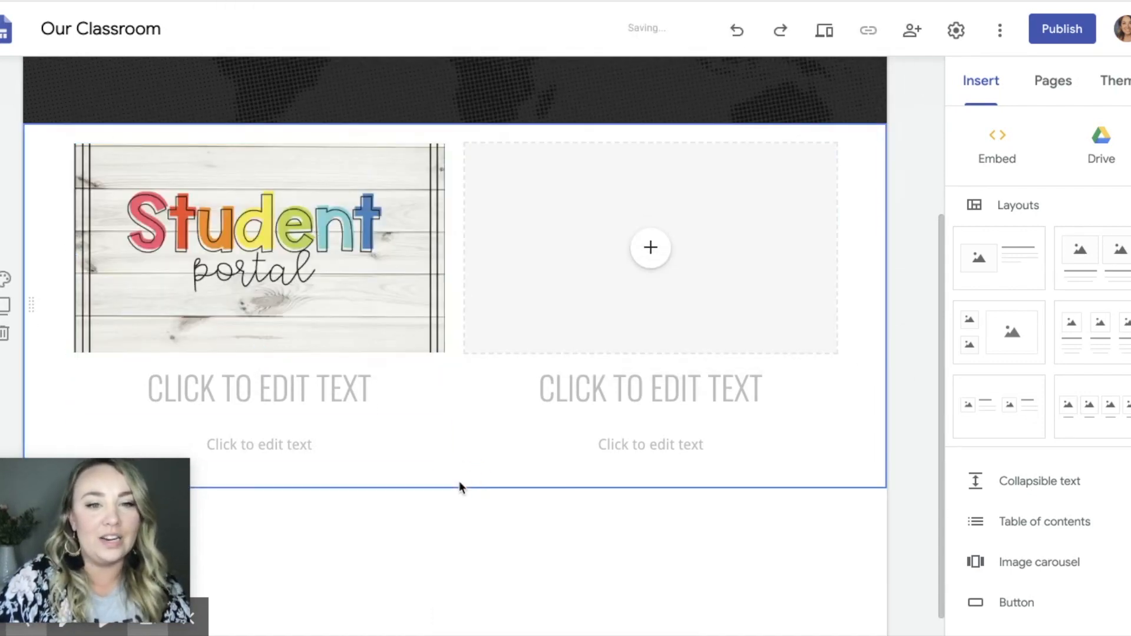
# Step: Uncrop the Student portal picture so its full square frame is shown
pyautogui.click(348, 216)
pyautogui.click(347, 217)
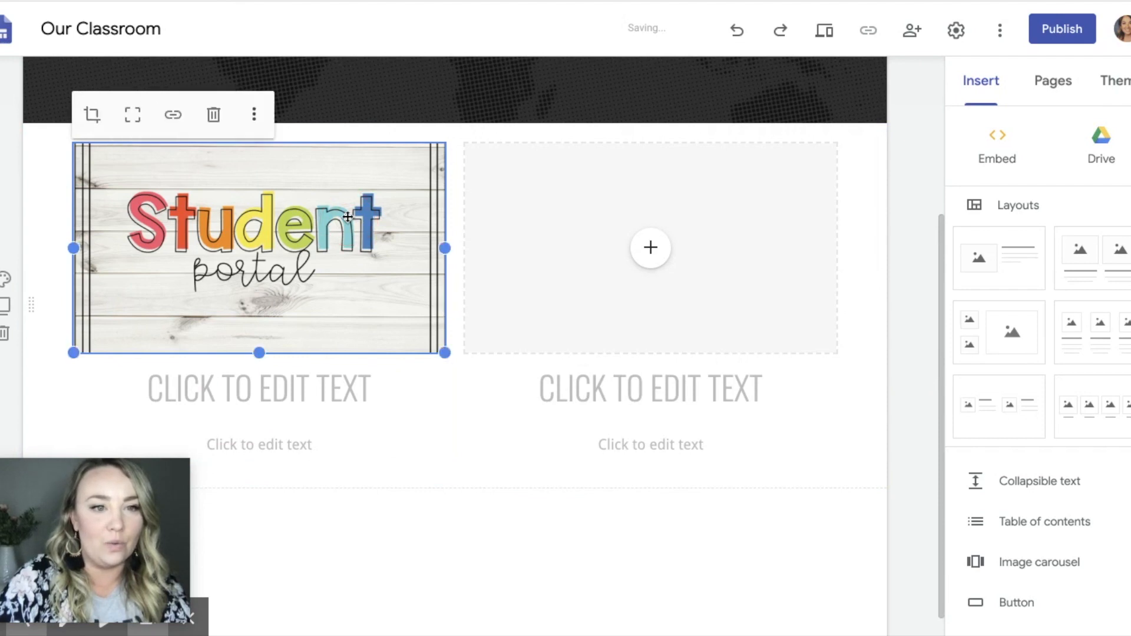
pyautogui.click(134, 117)
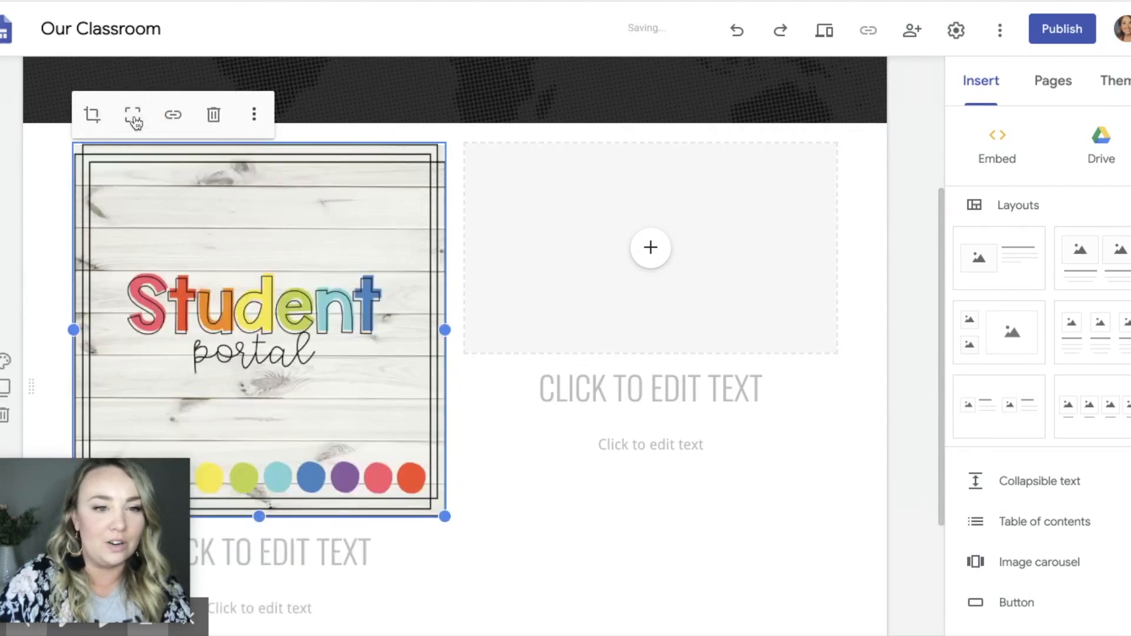
pyautogui.click(589, 507)
# Step: Delete the empty heading and body text boxes beneath the Student portal picture
pyautogui.click(322, 547)
pyautogui.click(452, 488)
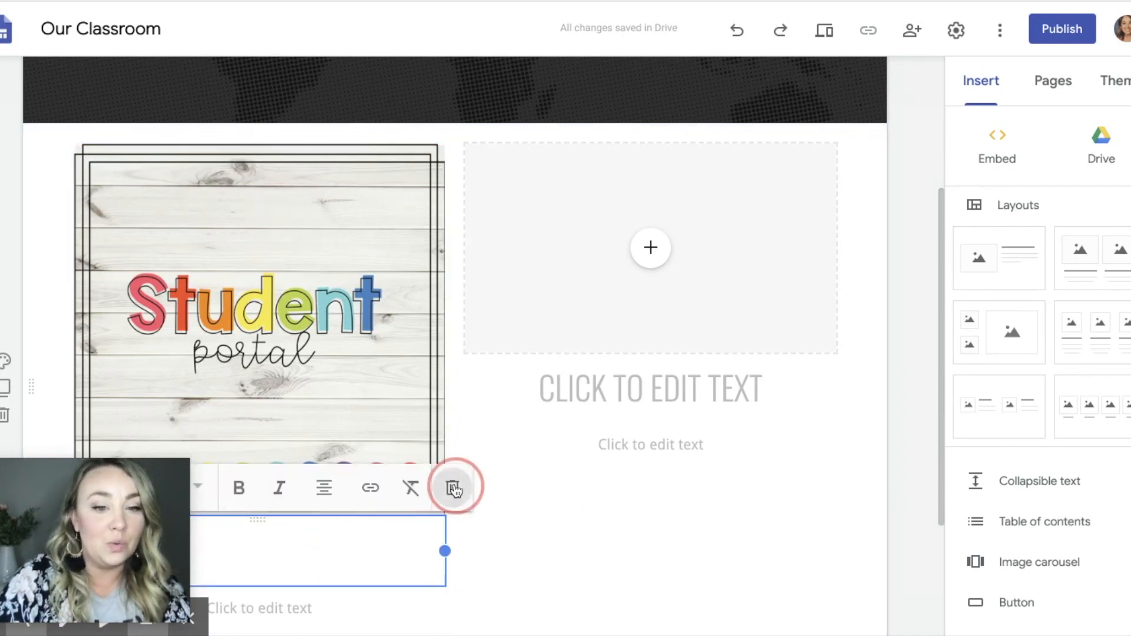
pyautogui.click(296, 532)
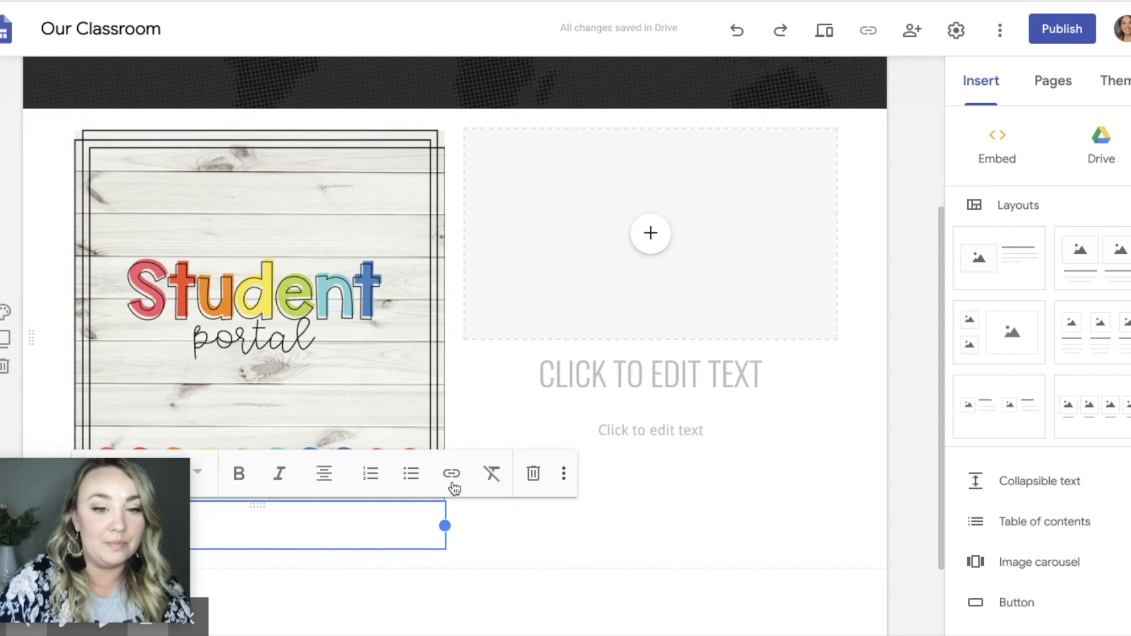
pyautogui.click(533, 472)
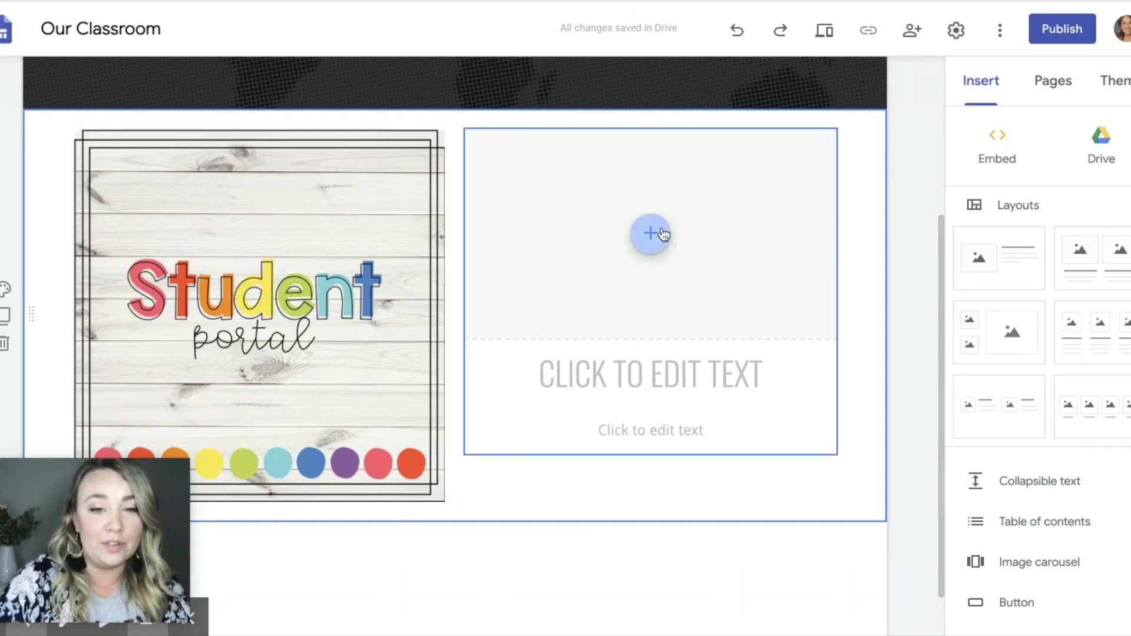
# Step: Preview the Home page in large screen, tablet and phone sizes to compare its layout, and return to editing
pyautogui.scroll(4, 662, 234)
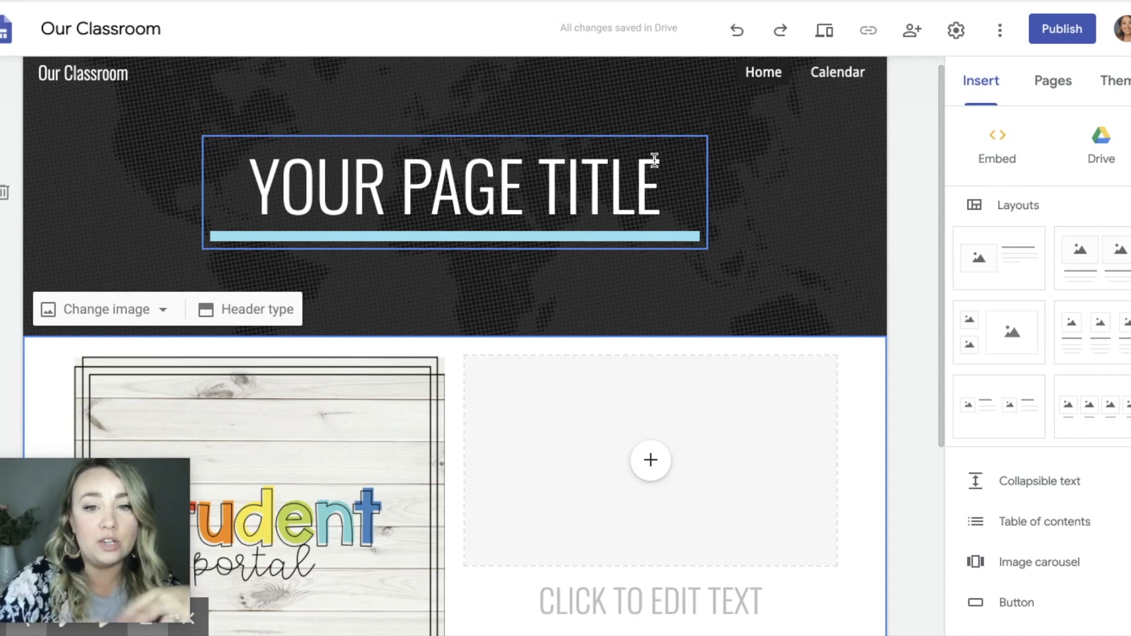
pyautogui.click(827, 32)
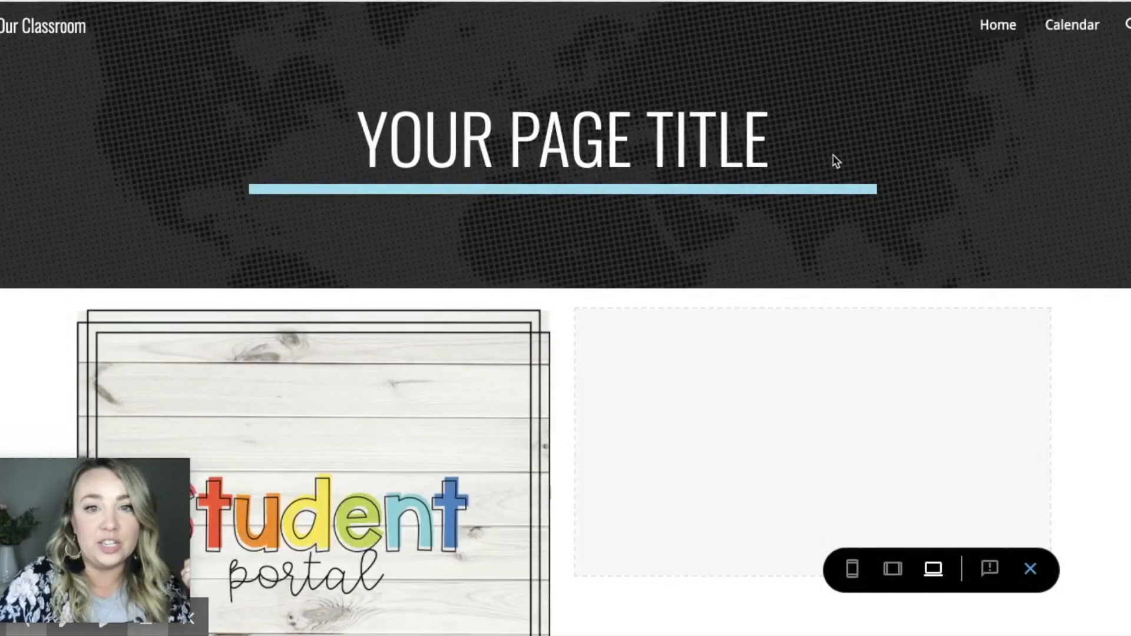
pyautogui.click(892, 570)
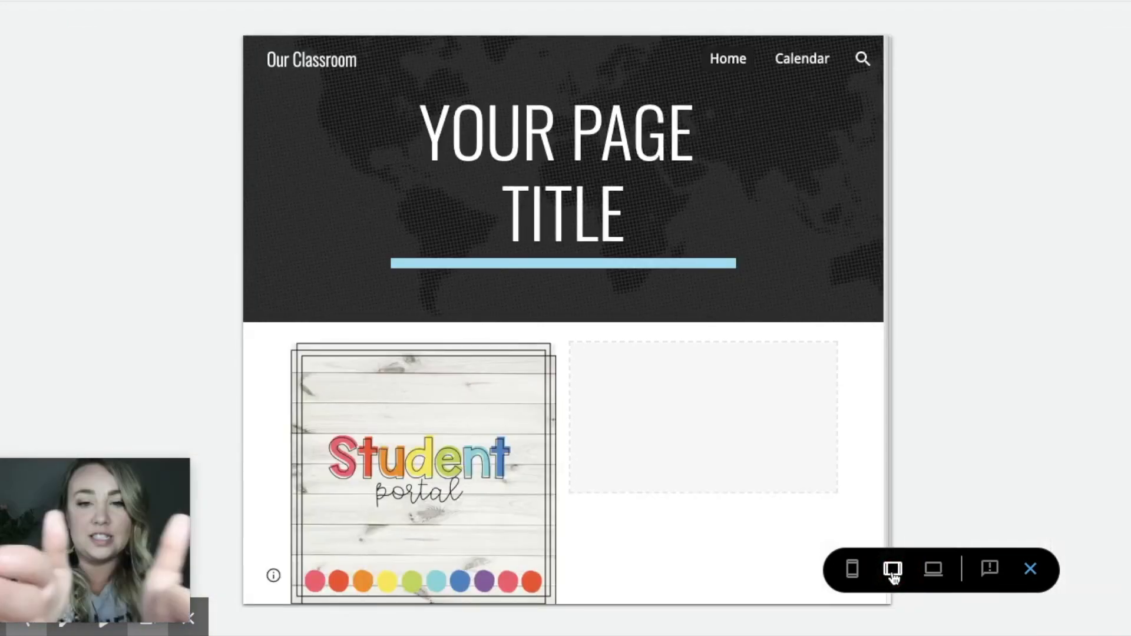
pyautogui.click(852, 571)
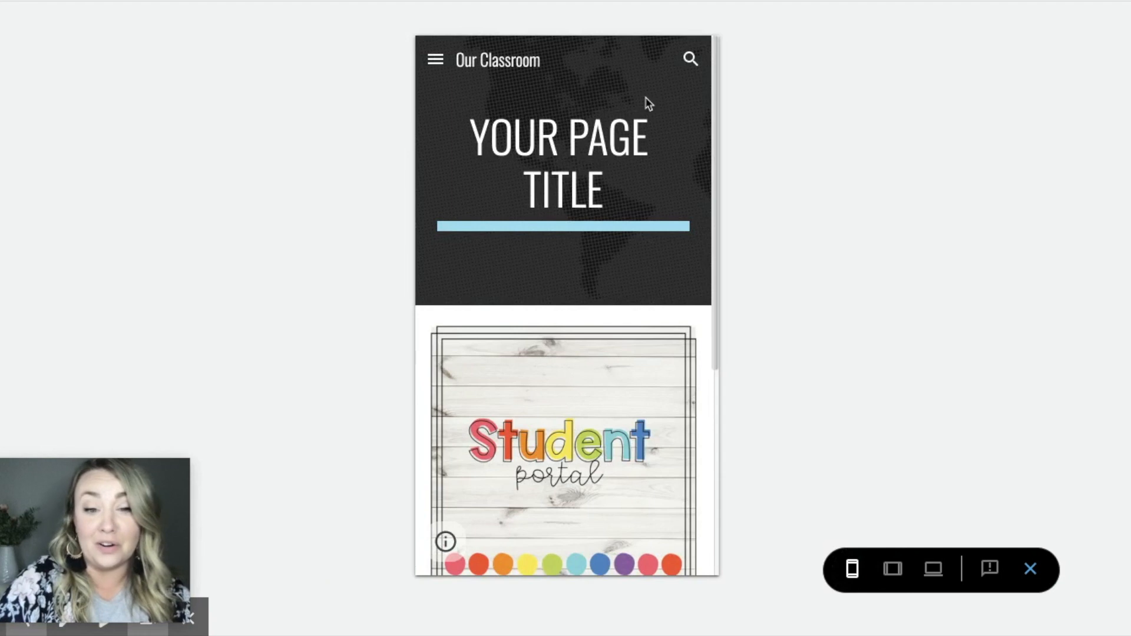
pyautogui.click(892, 569)
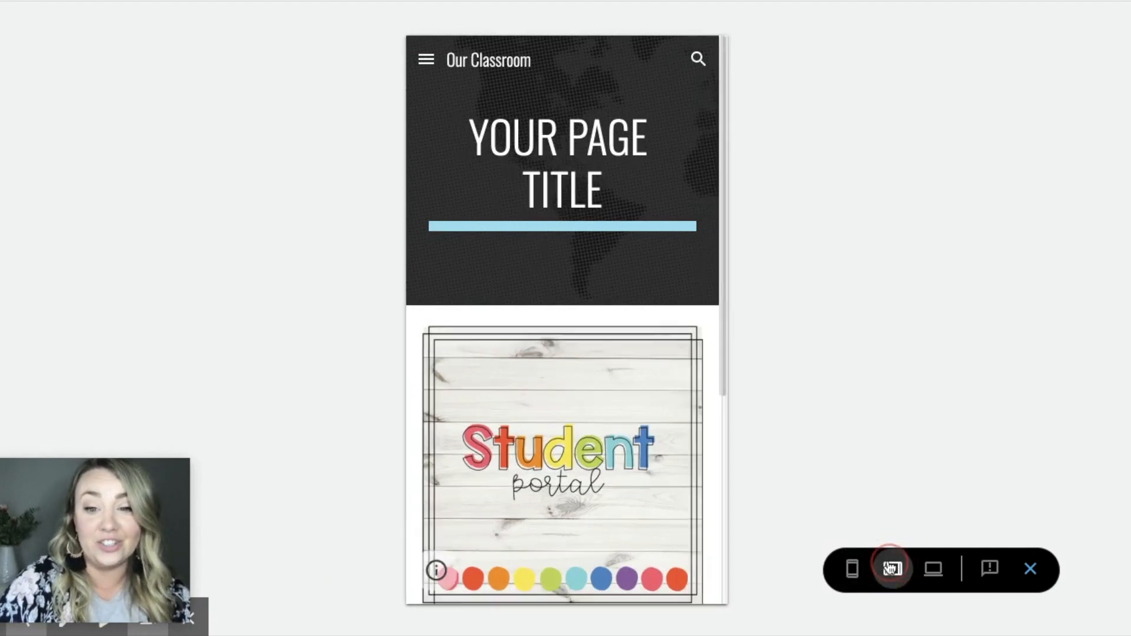
pyautogui.click(937, 574)
pyautogui.click(852, 570)
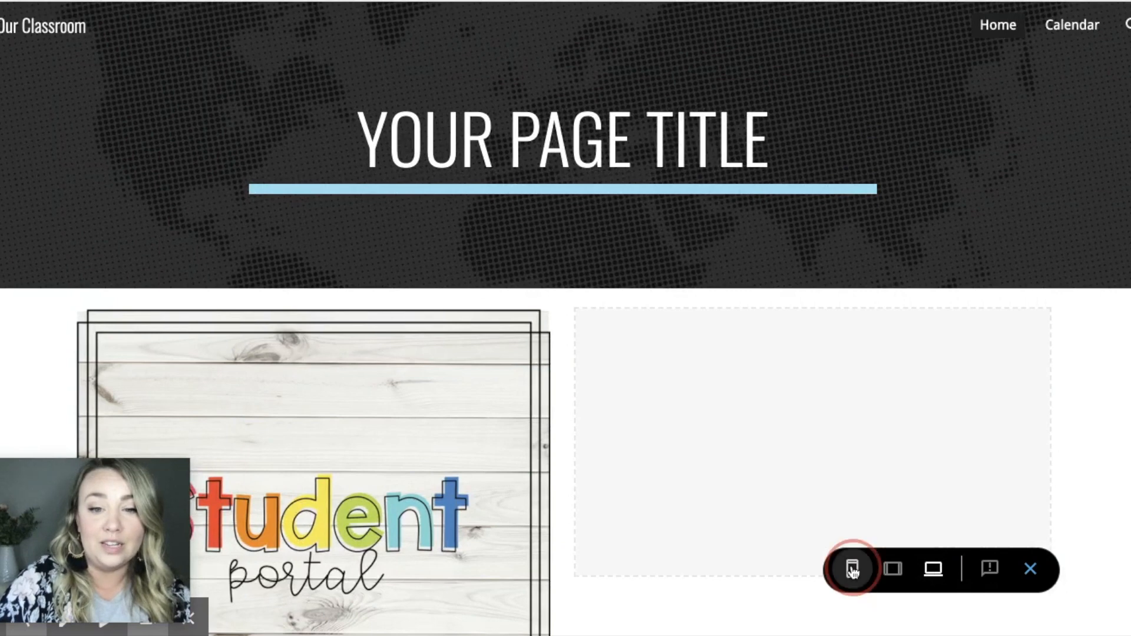
pyautogui.click(893, 570)
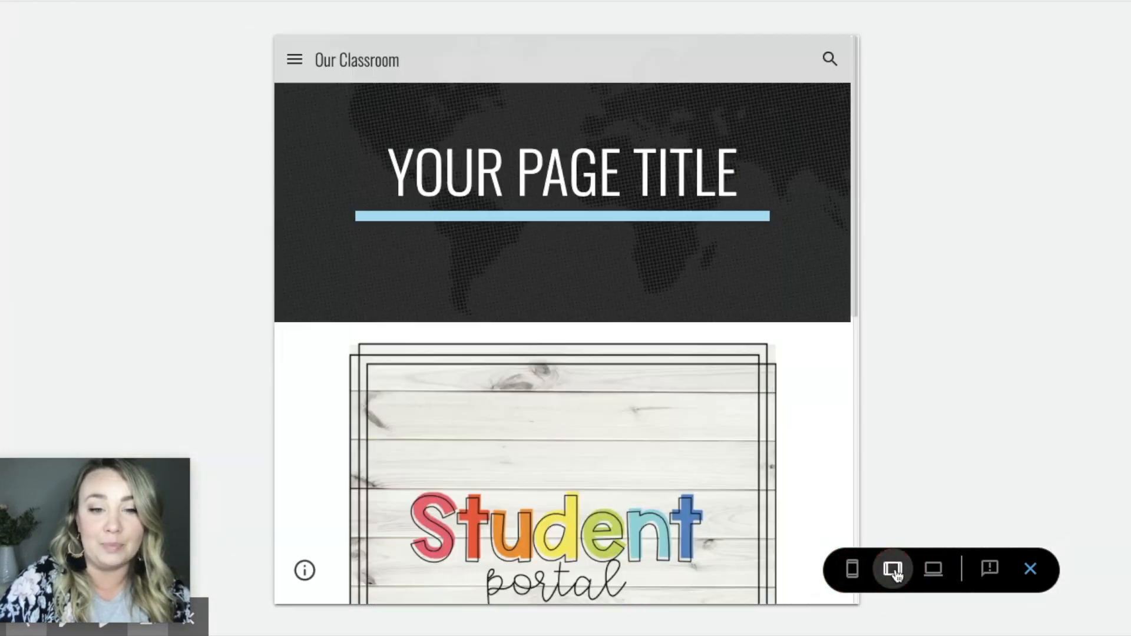
pyautogui.click(1030, 569)
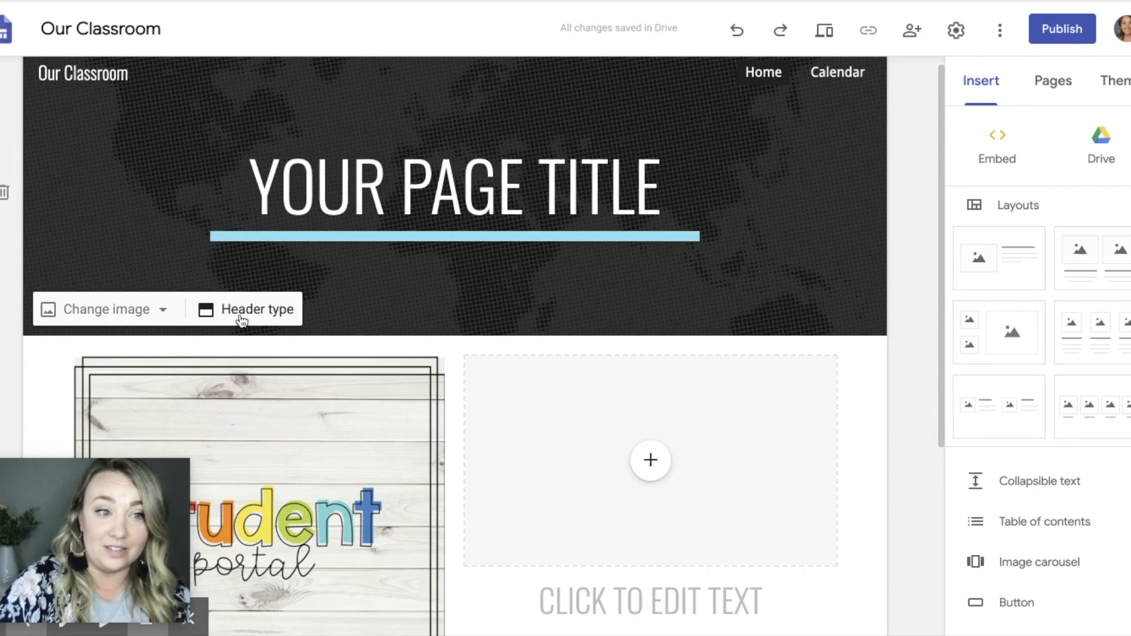
# Step: Replace the Home page's title header with a placeholder above the portal section, holding the Welcome to First Grade banner image
pyautogui.click(5, 194)
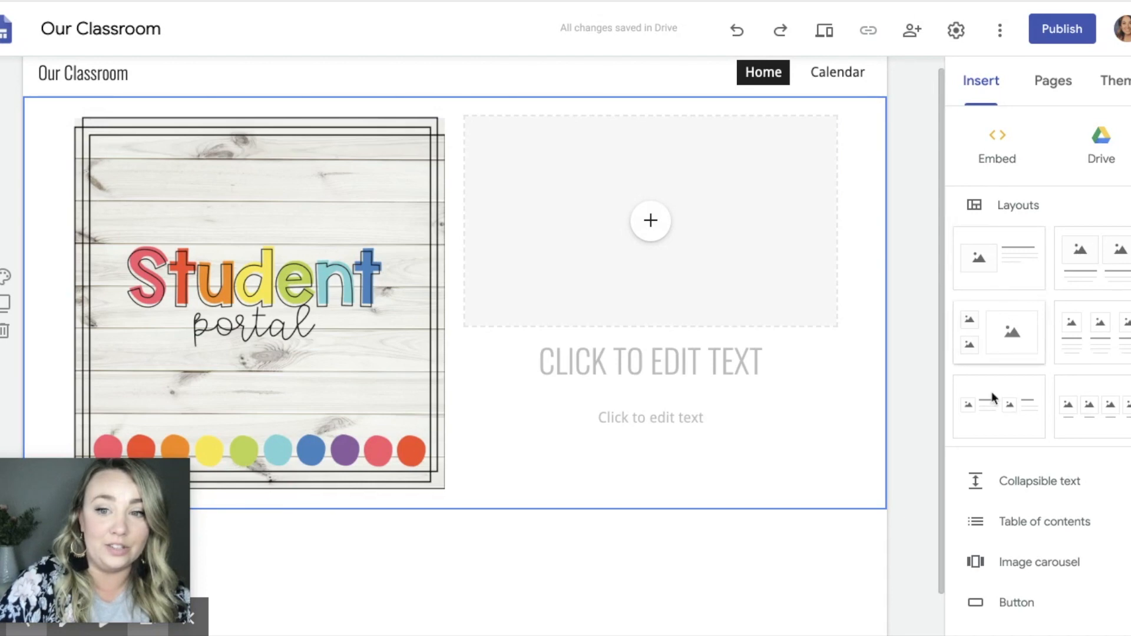
pyautogui.scroll(-5, 982, 574)
pyautogui.click(1017, 334)
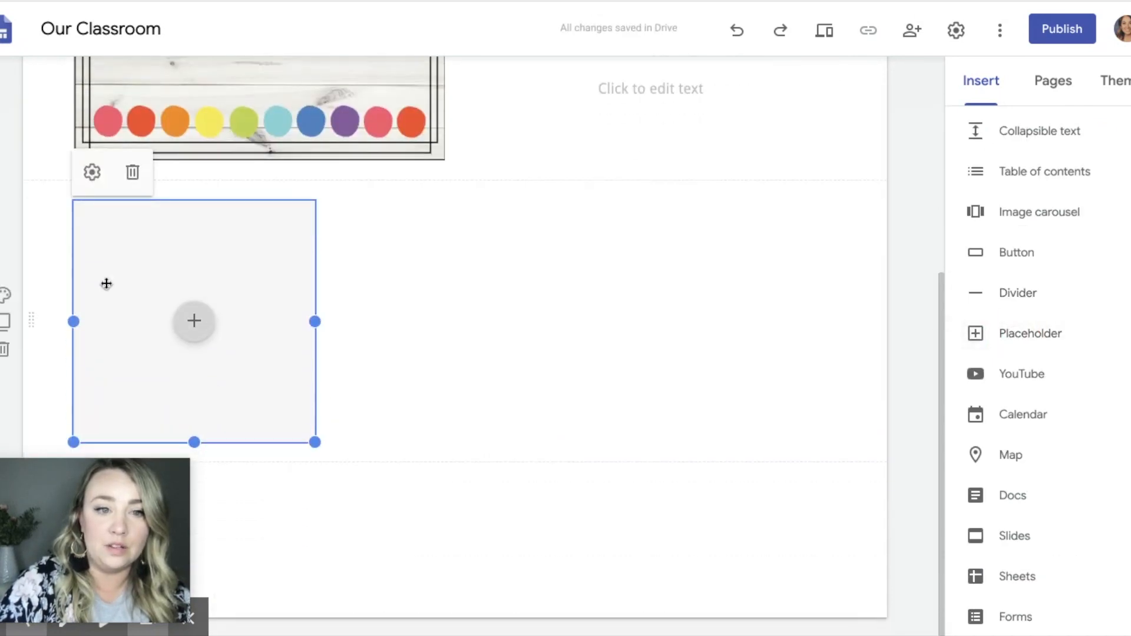
pyautogui.moveTo(236, 261); pyautogui.dragTo(228, 100)
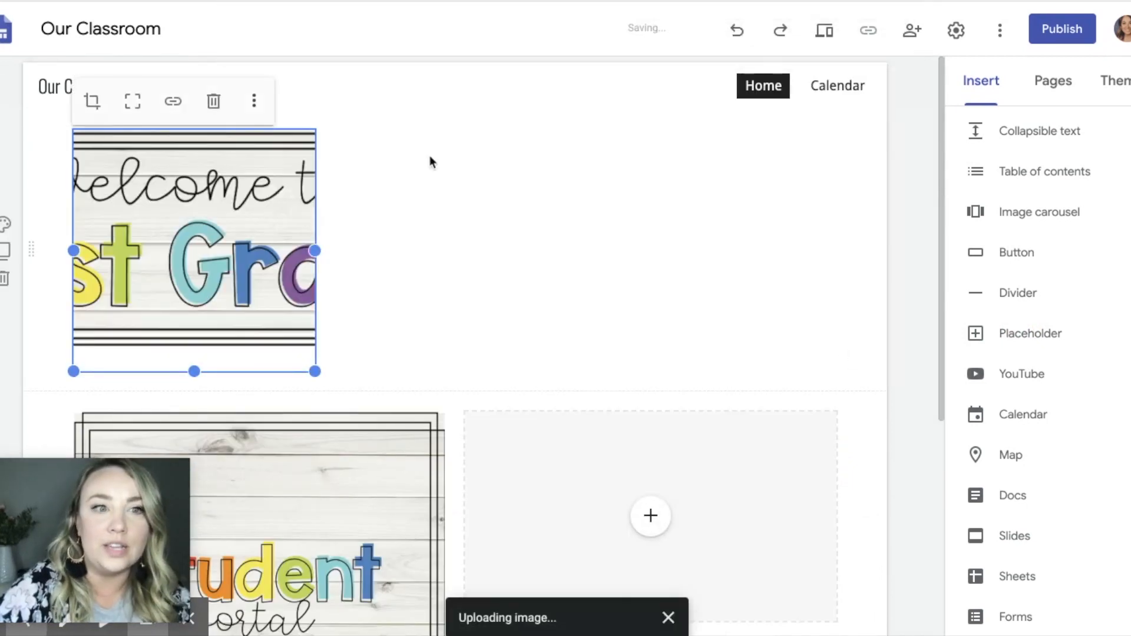
# Step: Enlarge the Welcome to First Grade banner, centre it across the top of the page and uncrop it to show the full graphic
pyautogui.click(132, 102)
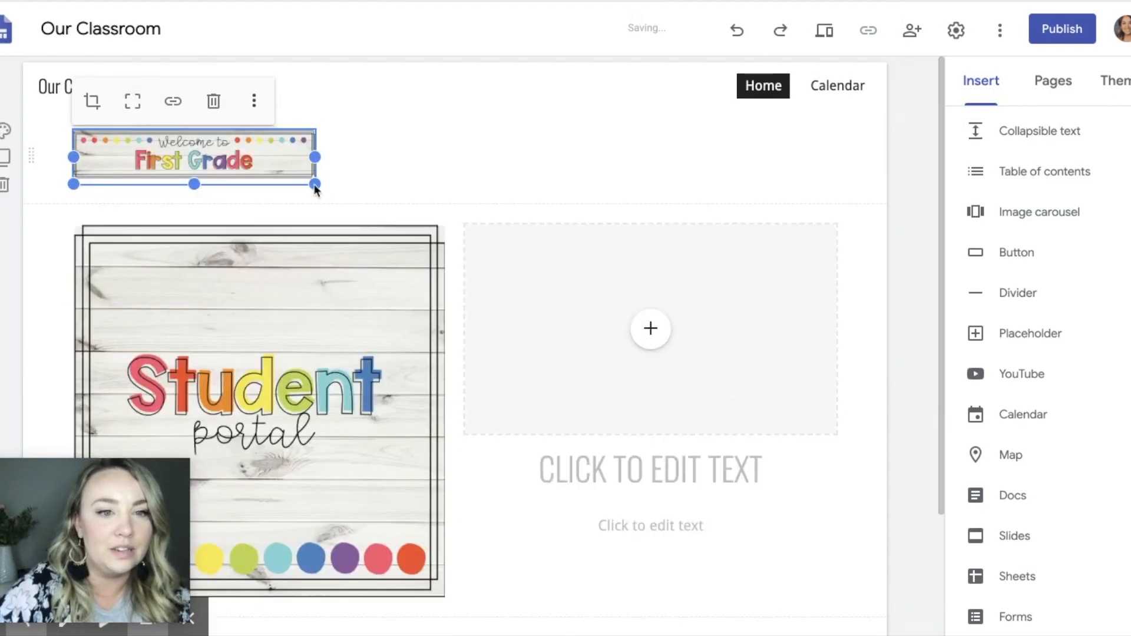
pyautogui.moveTo(315, 184); pyautogui.dragTo(649, 401)
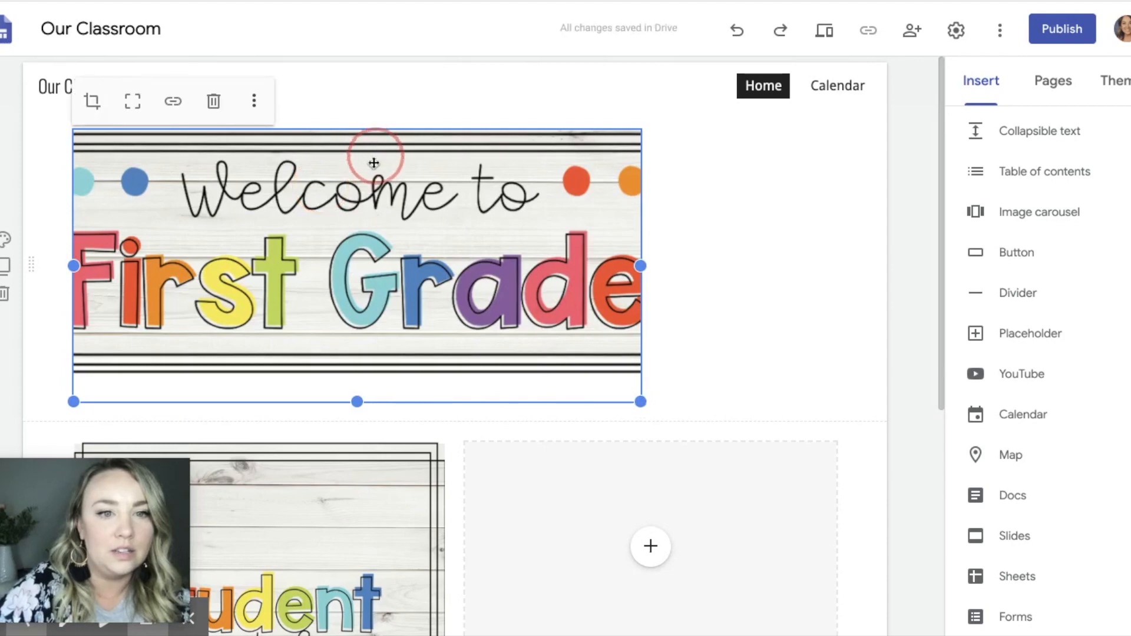
pyautogui.moveTo(363, 167); pyautogui.dragTo(422, 174)
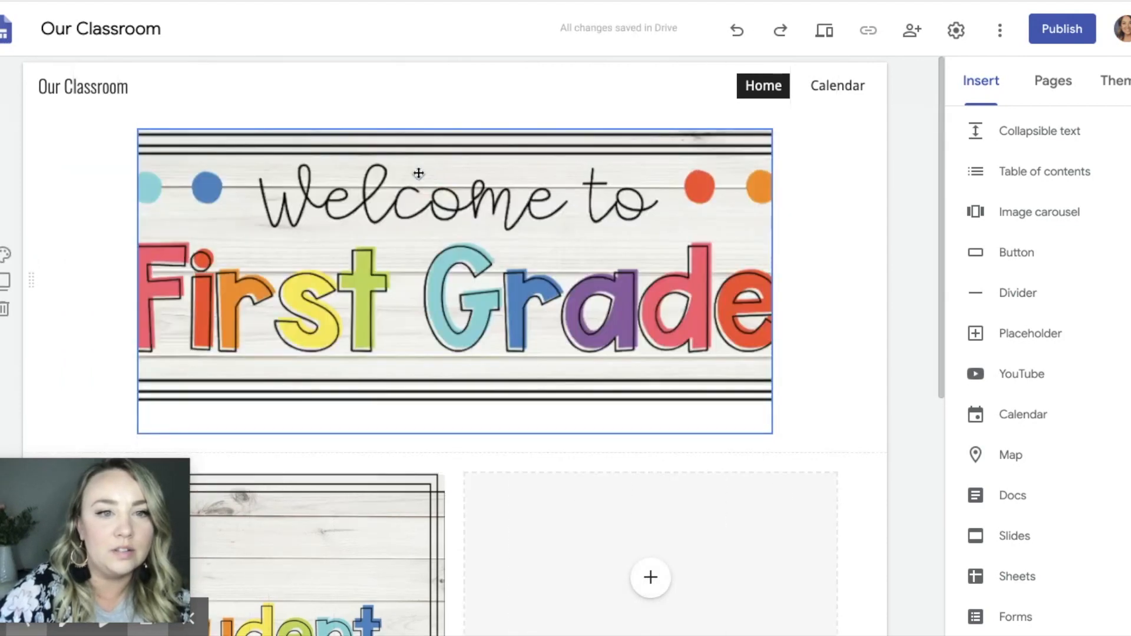
pyautogui.click(311, 168)
pyautogui.click(197, 100)
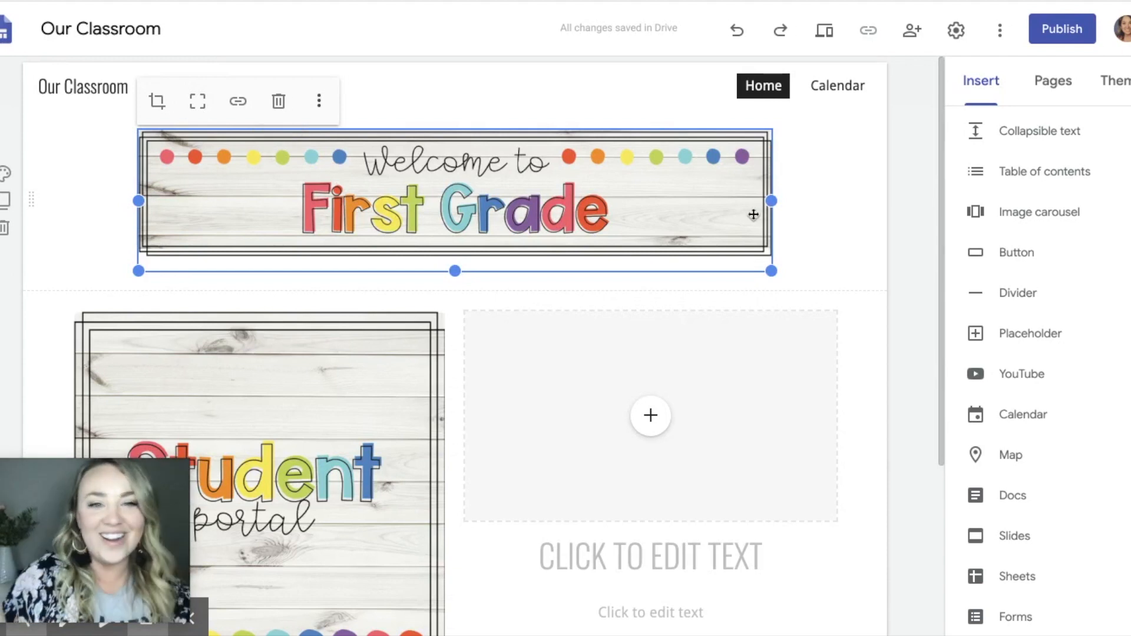
pyautogui.click(855, 217)
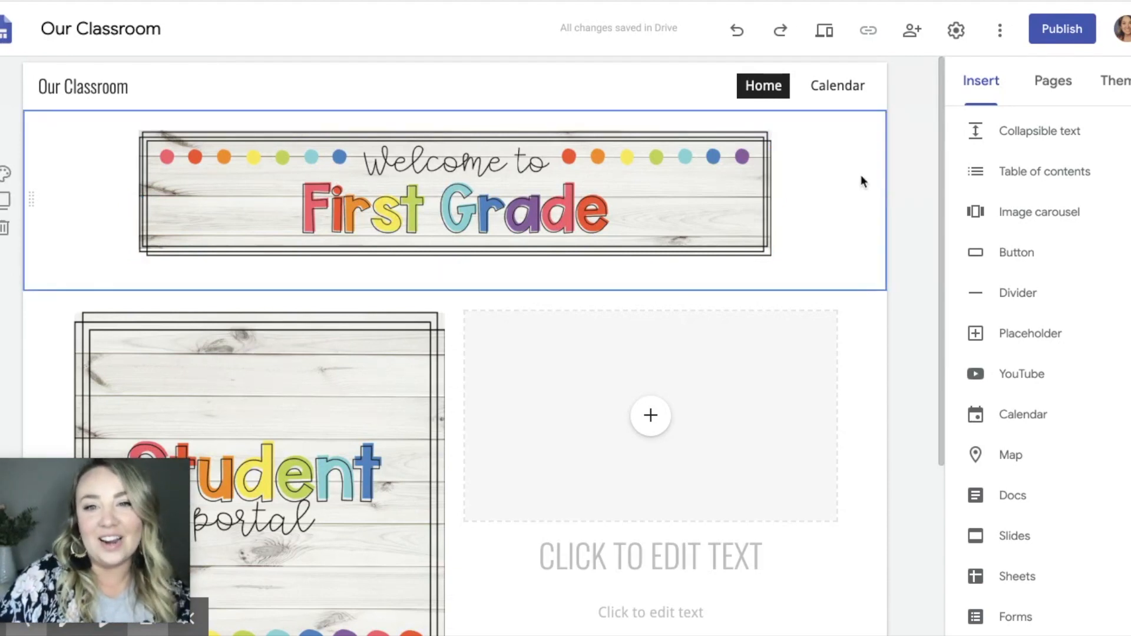
# Step: Preview the Home page with its new banner in tablet, large screen and phone sizes
pyautogui.click(827, 45)
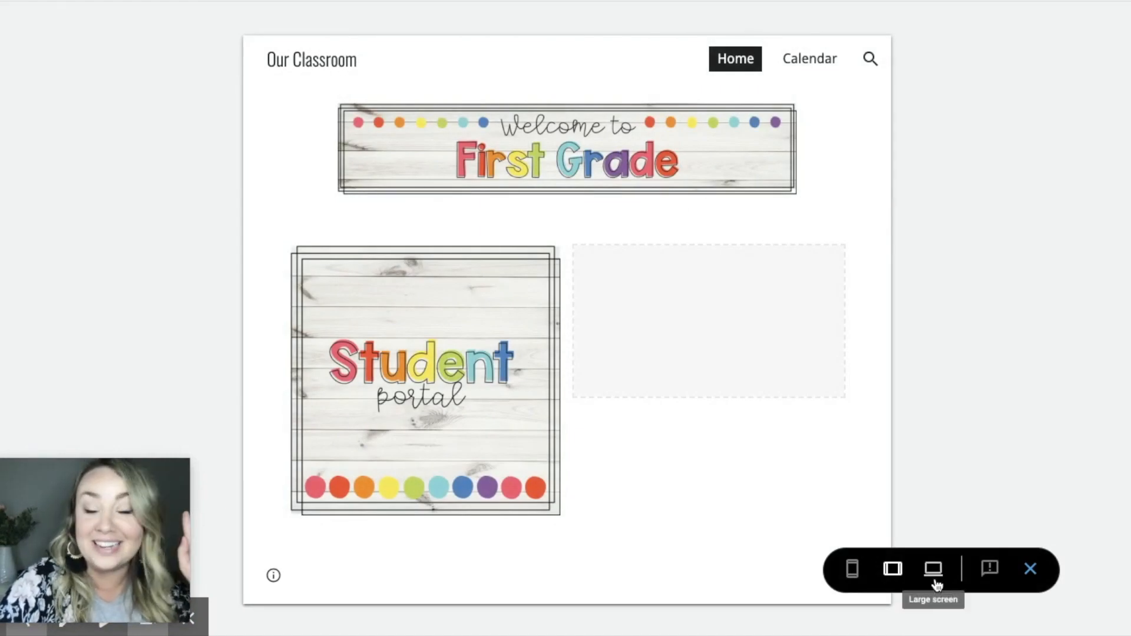
pyautogui.click(936, 583)
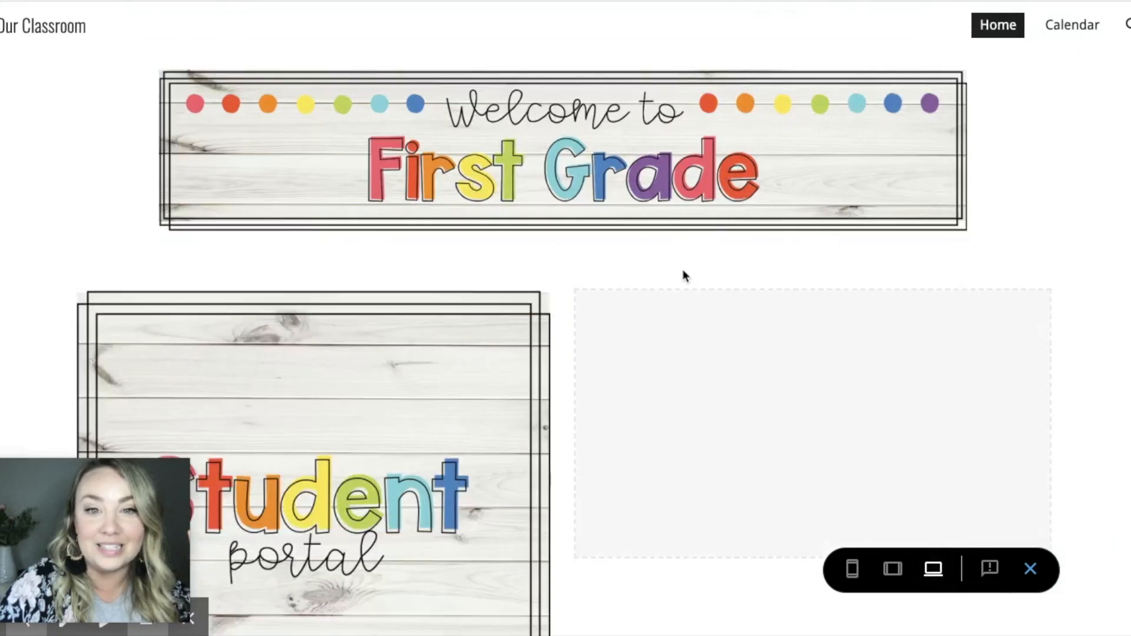
pyautogui.click(852, 571)
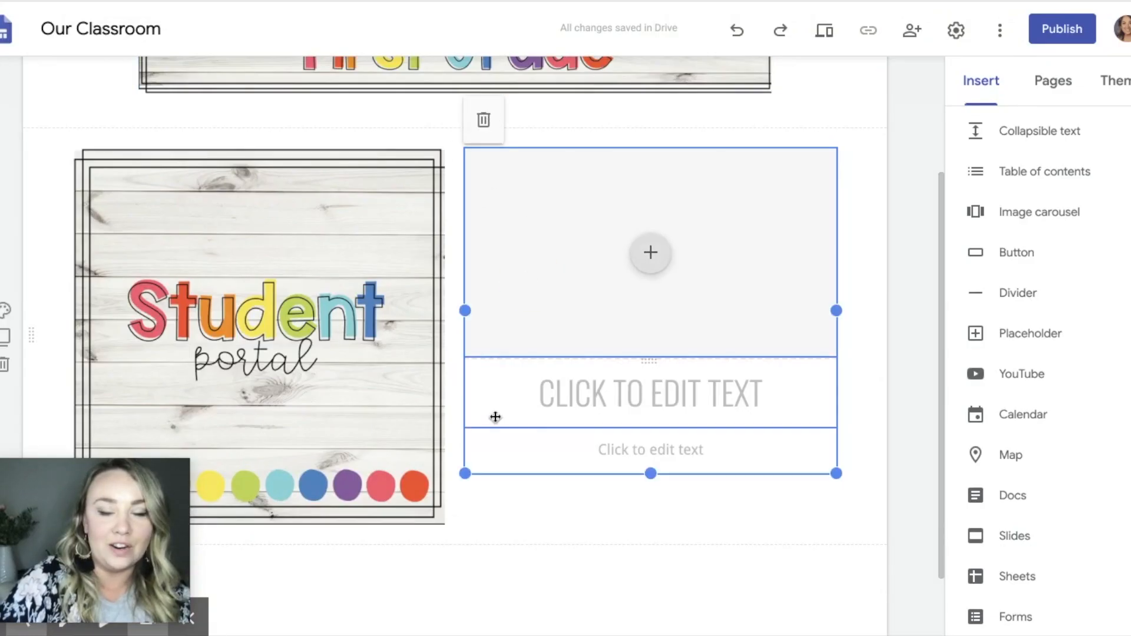
# Step: Link the Student portal picture to the site's Student Portal page
pyautogui.click(504, 546)
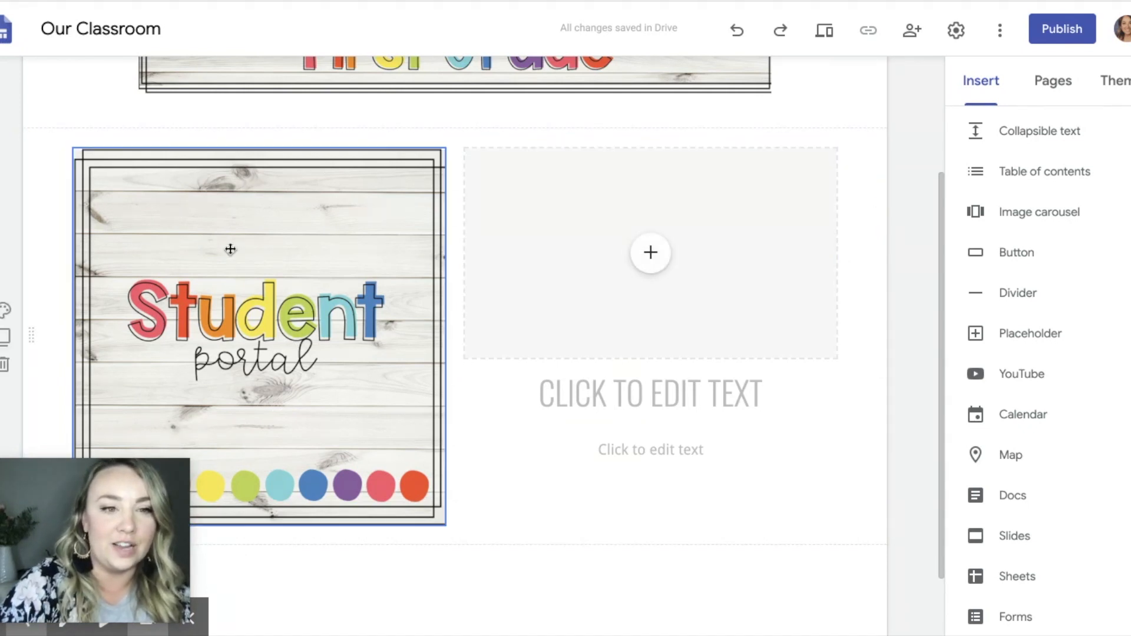
pyautogui.click(200, 205)
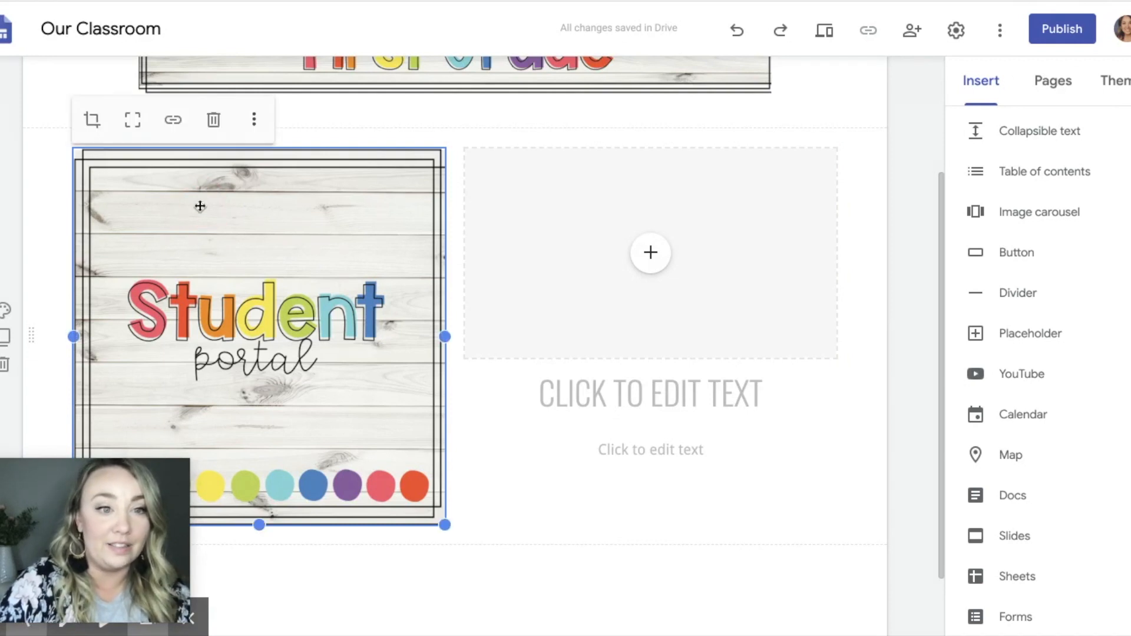
pyautogui.click(174, 120)
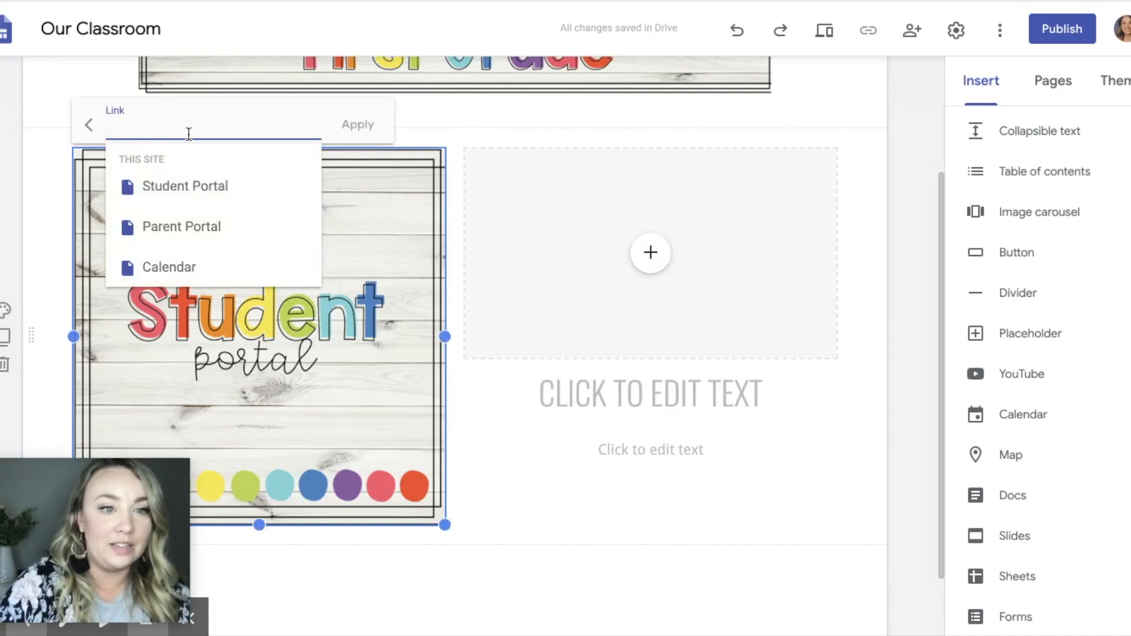
pyautogui.click(187, 194)
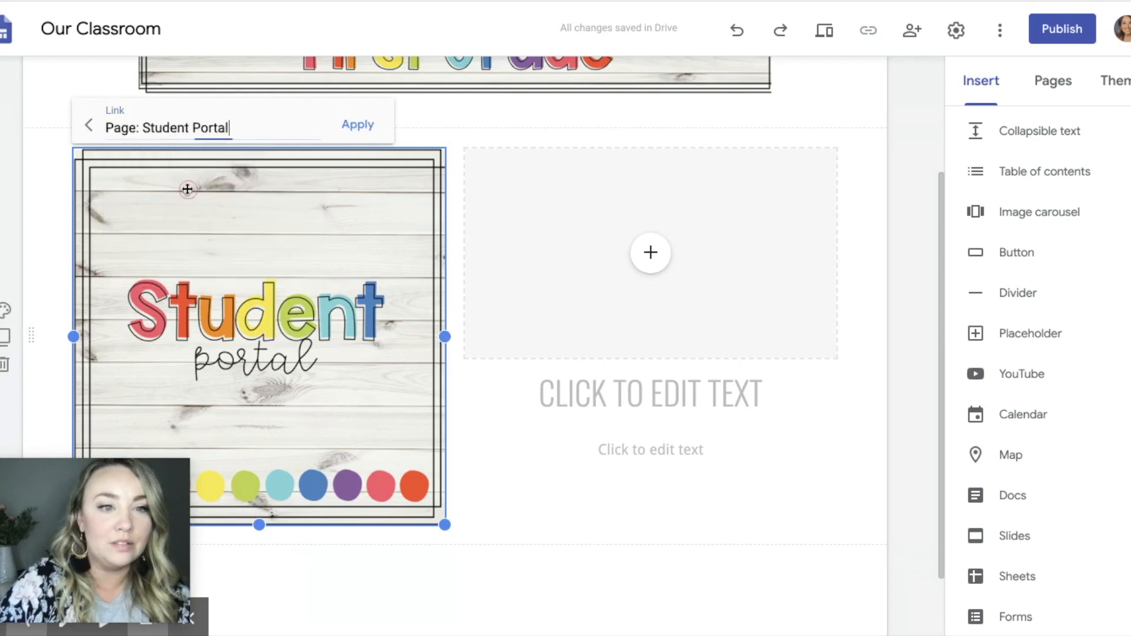
pyautogui.click(349, 130)
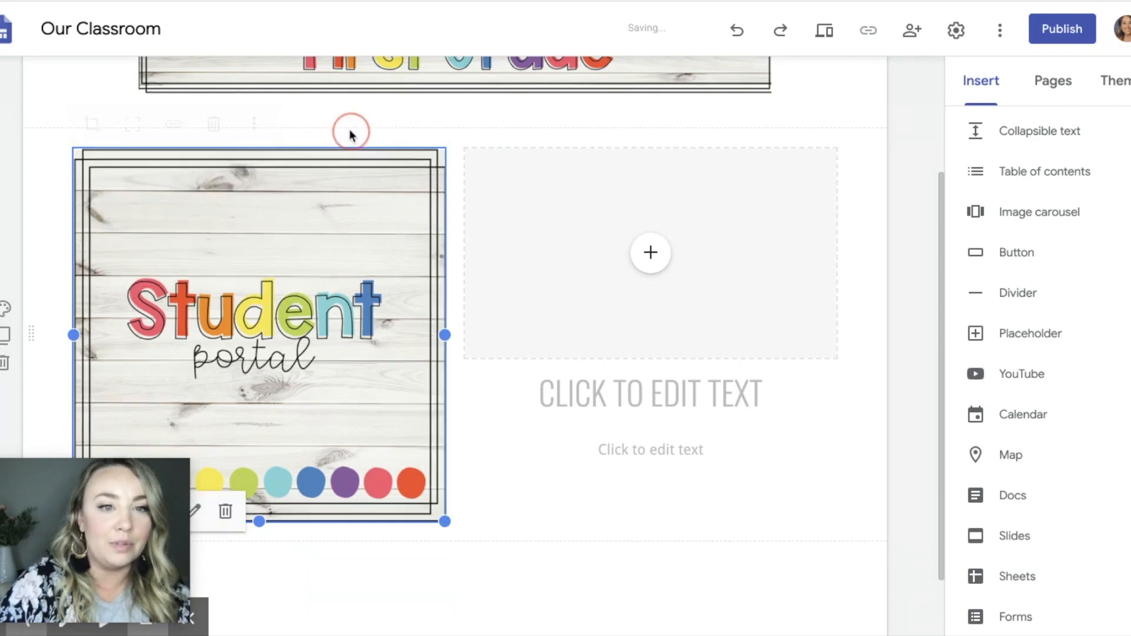
# Step: Preview the site in large screen size and test the Student portal picture's link
pyautogui.click(824, 42)
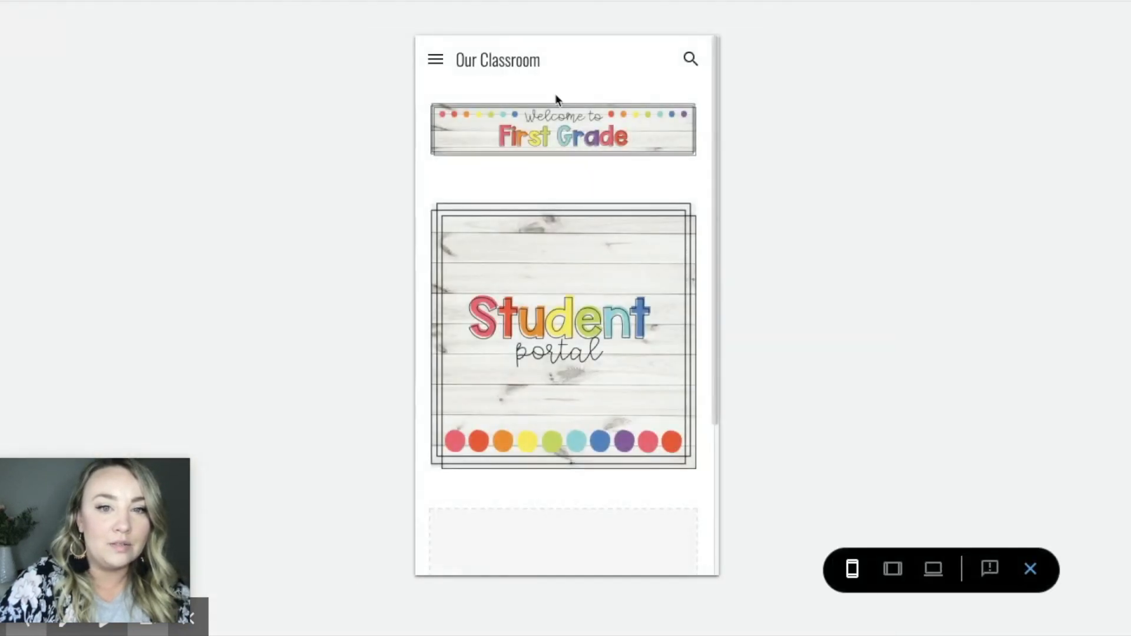
pyautogui.click(930, 568)
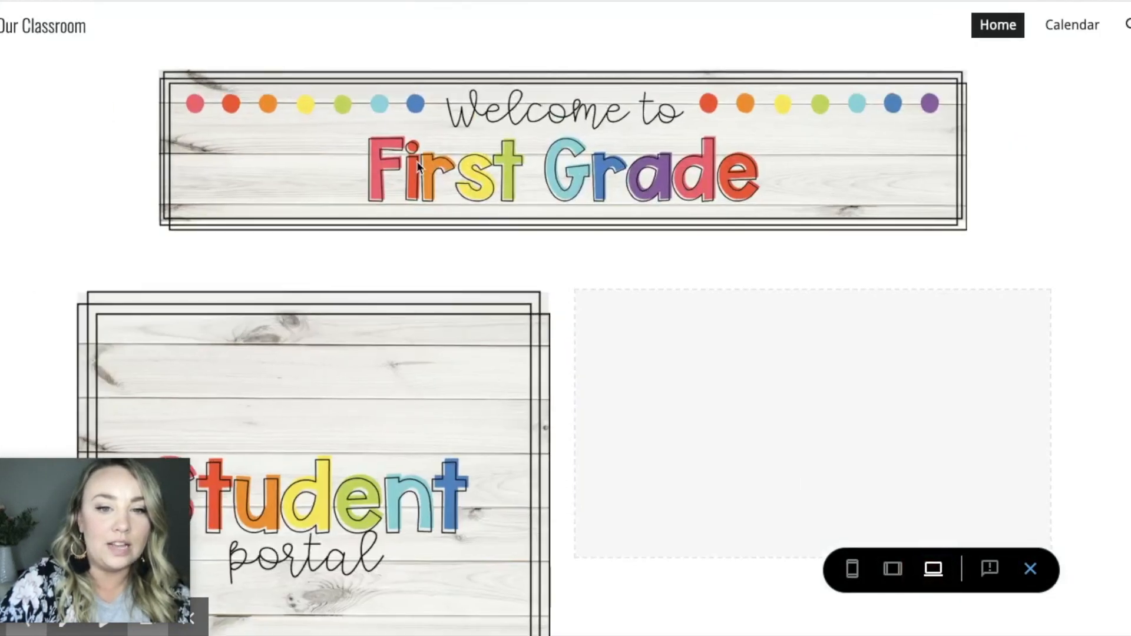
pyautogui.click(348, 365)
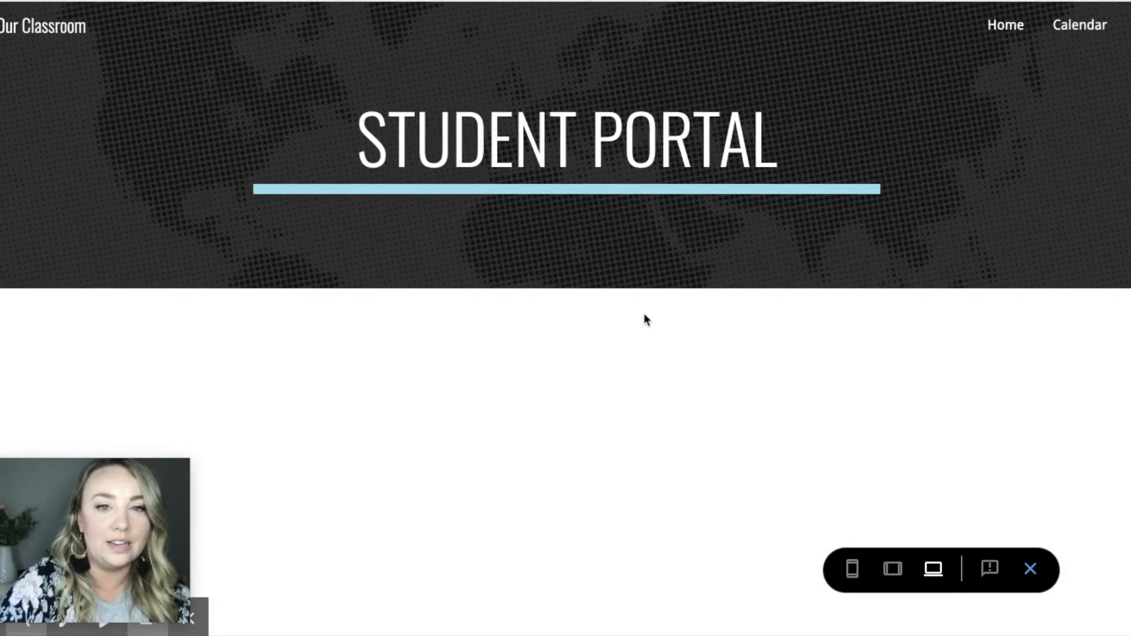